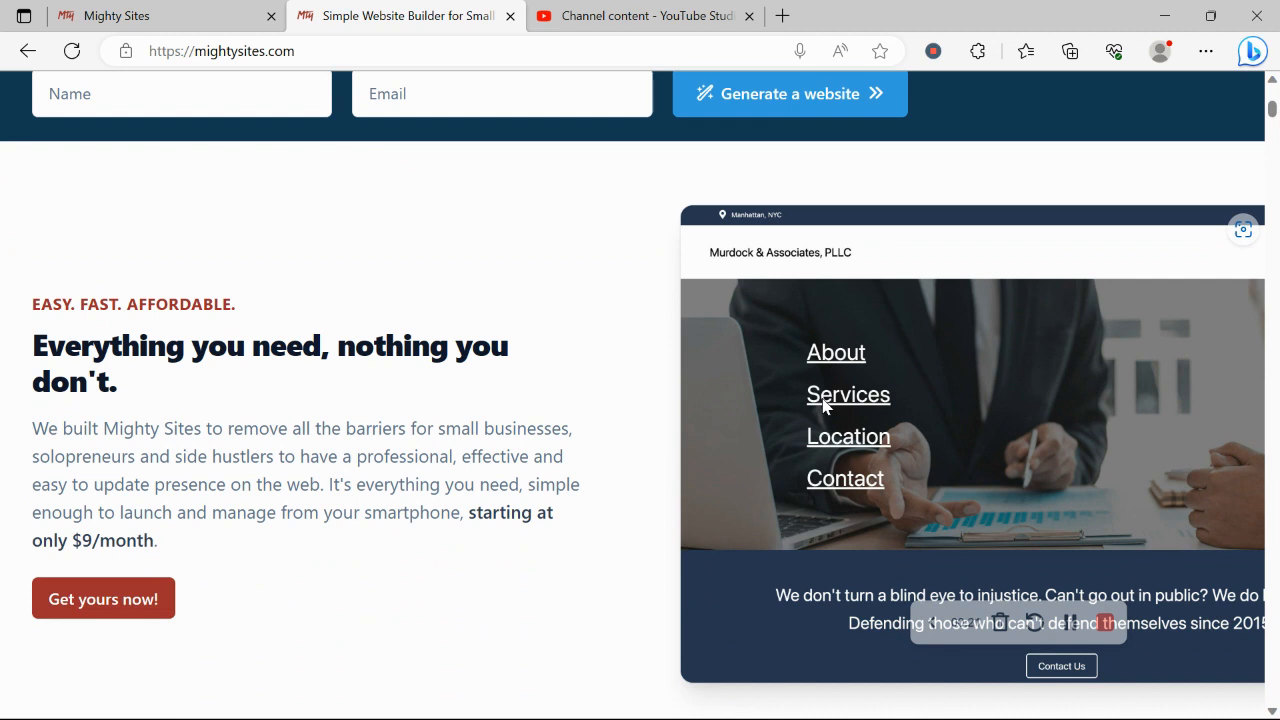
Browse the mightysites.com homepage down to the market templates, then switch to the site-creation page
{"action": "scroll", "coordinate": [823, 405], "scroll_direction": "down", "scroll_amount": 3}
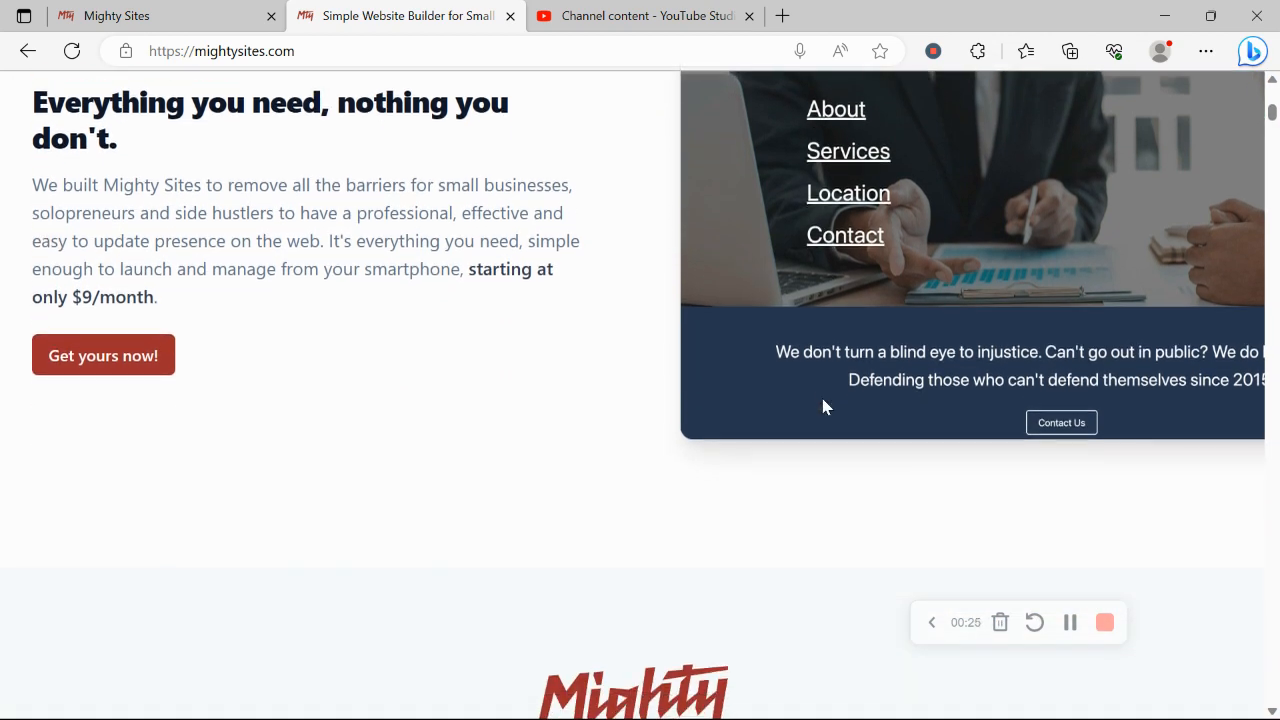
{"action": "scroll", "coordinate": [823, 405], "scroll_direction": "down", "scroll_amount": 1}
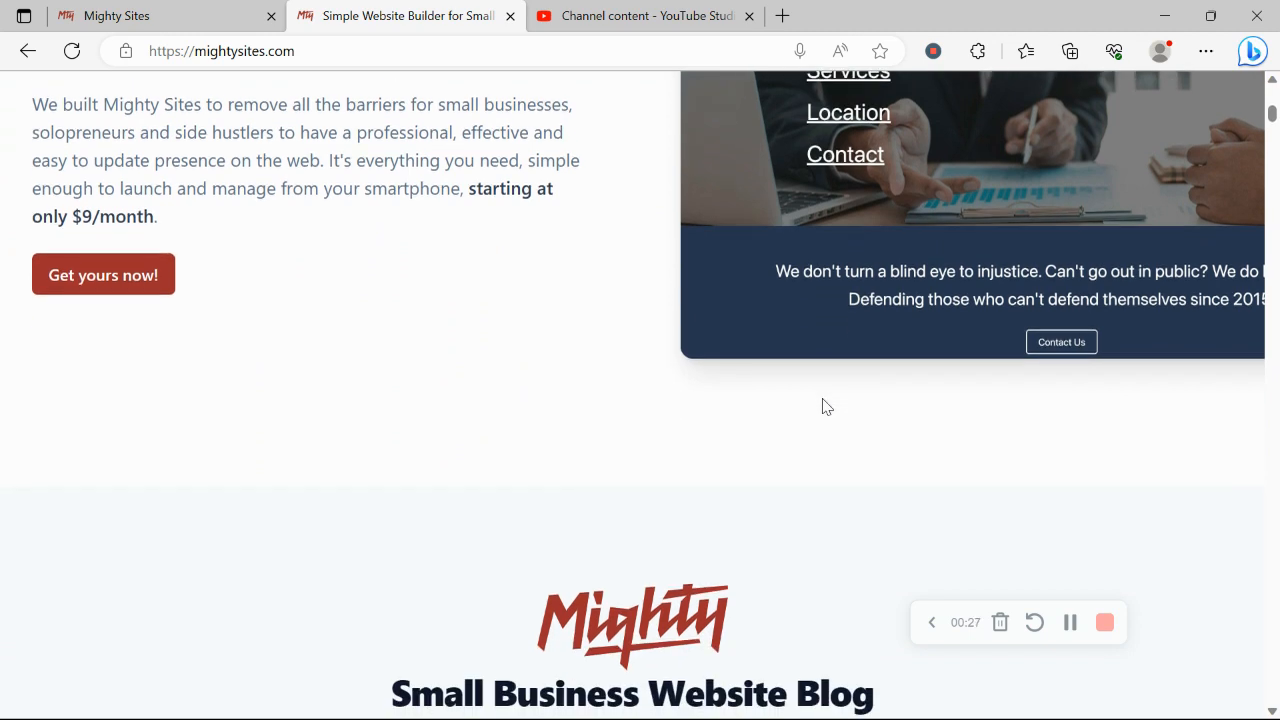
{"action": "scroll", "coordinate": [823, 405], "scroll_direction": "down", "scroll_amount": 1}
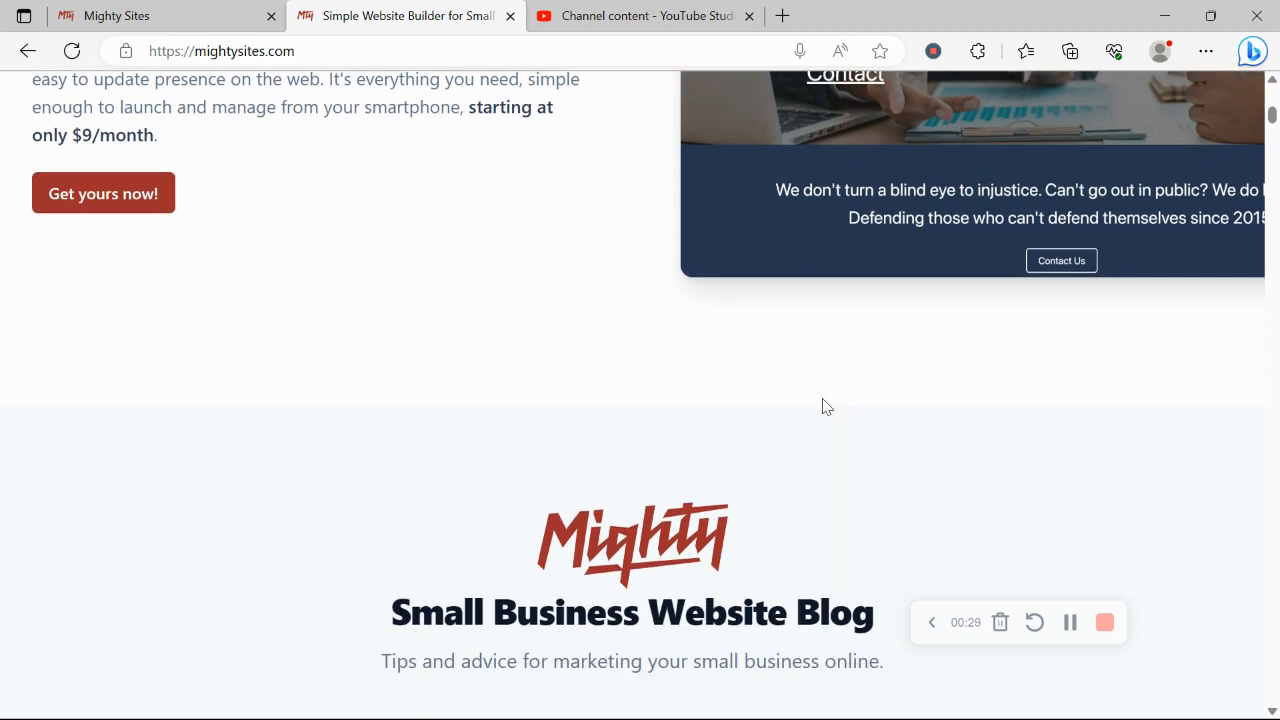
{"action": "scroll", "coordinate": [823, 405], "scroll_direction": "down", "scroll_amount": 6}
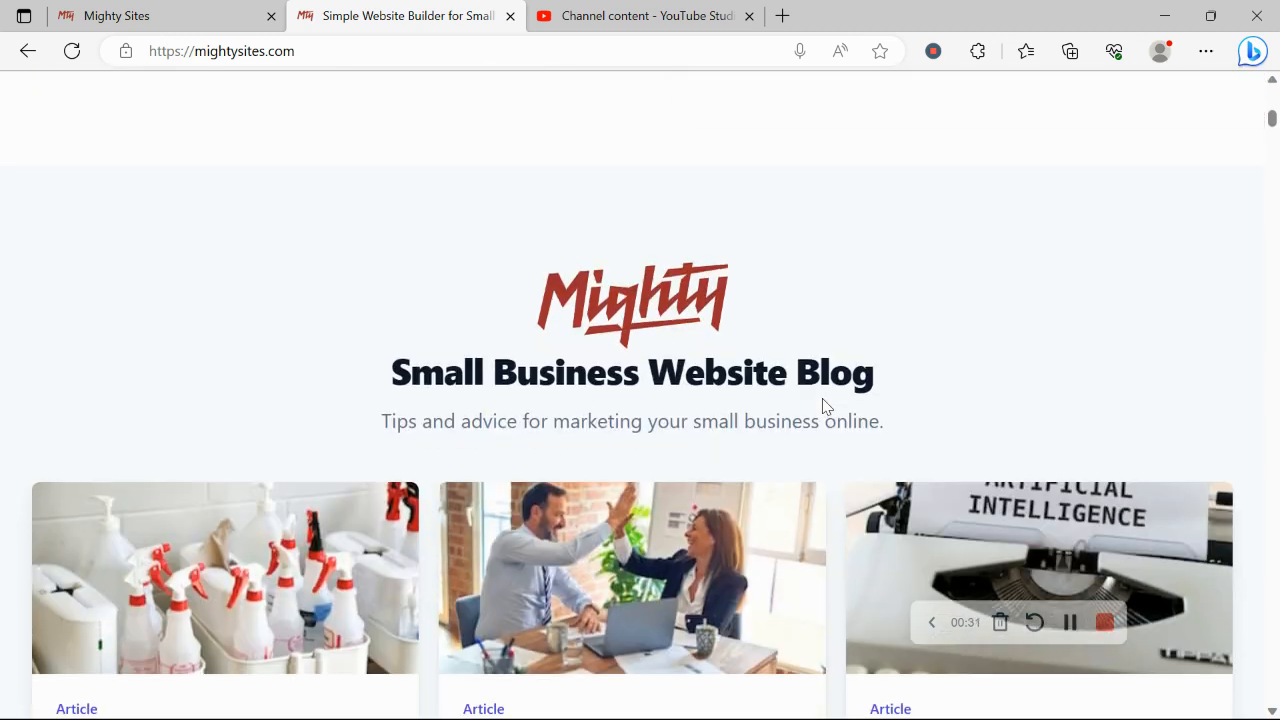
{"action": "scroll", "coordinate": [823, 405], "scroll_direction": "down", "scroll_amount": 6}
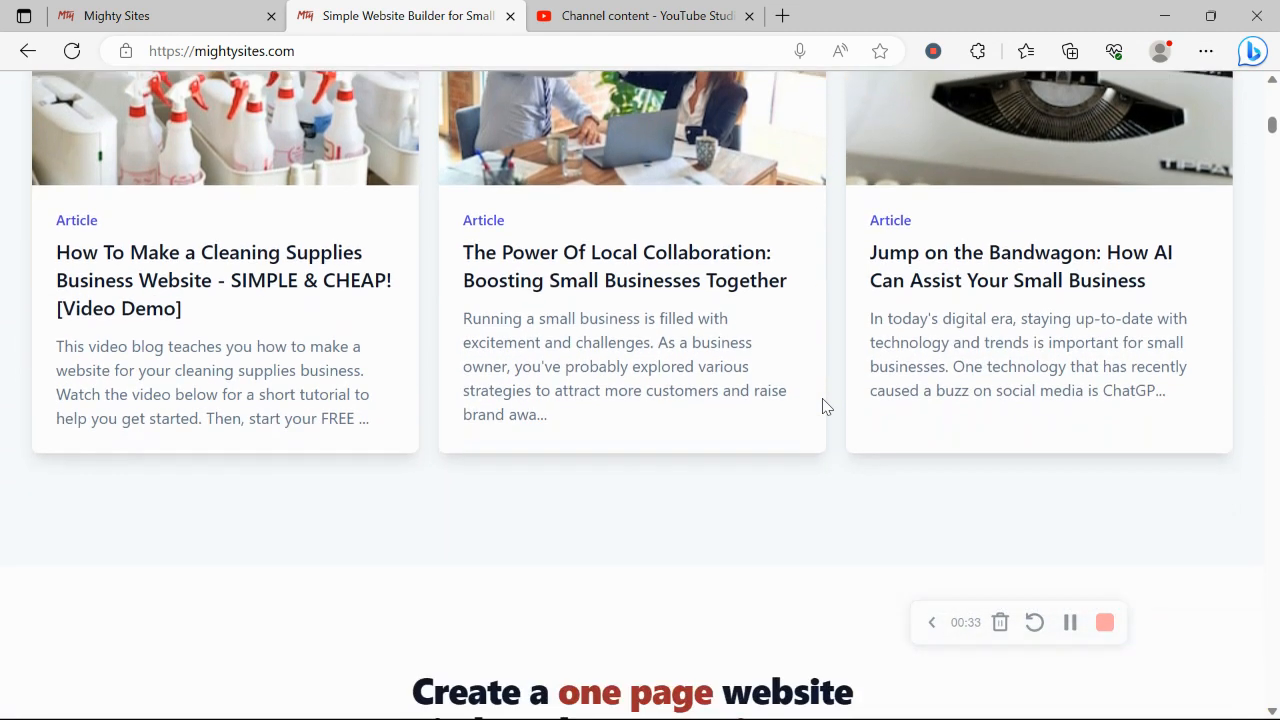
{"action": "scroll", "coordinate": [823, 405], "scroll_direction": "down", "scroll_amount": 2}
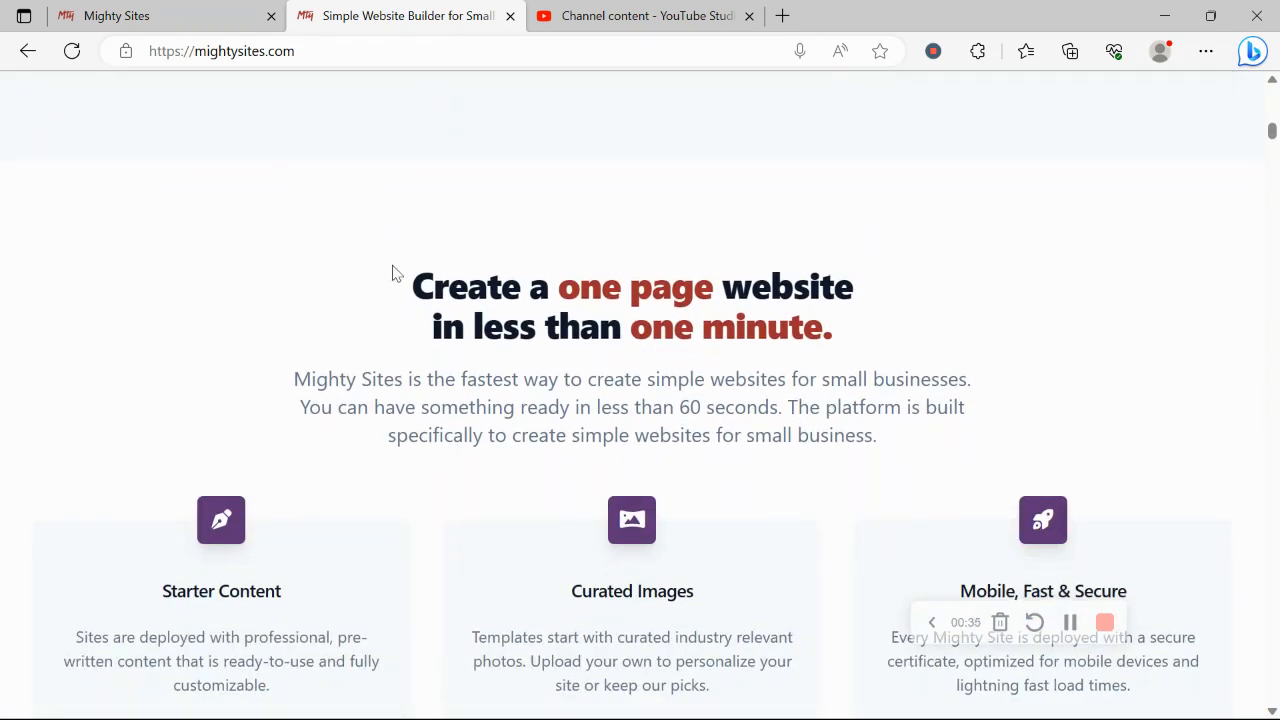
{"action": "left_click_drag", "start_coordinate": [392, 270], "coordinate": [906, 323]}
{"action": "left_click", "coordinate": [703, 500]}
{"action": "scroll", "coordinate": [703, 491], "scroll_direction": "down", "scroll_amount": 4}
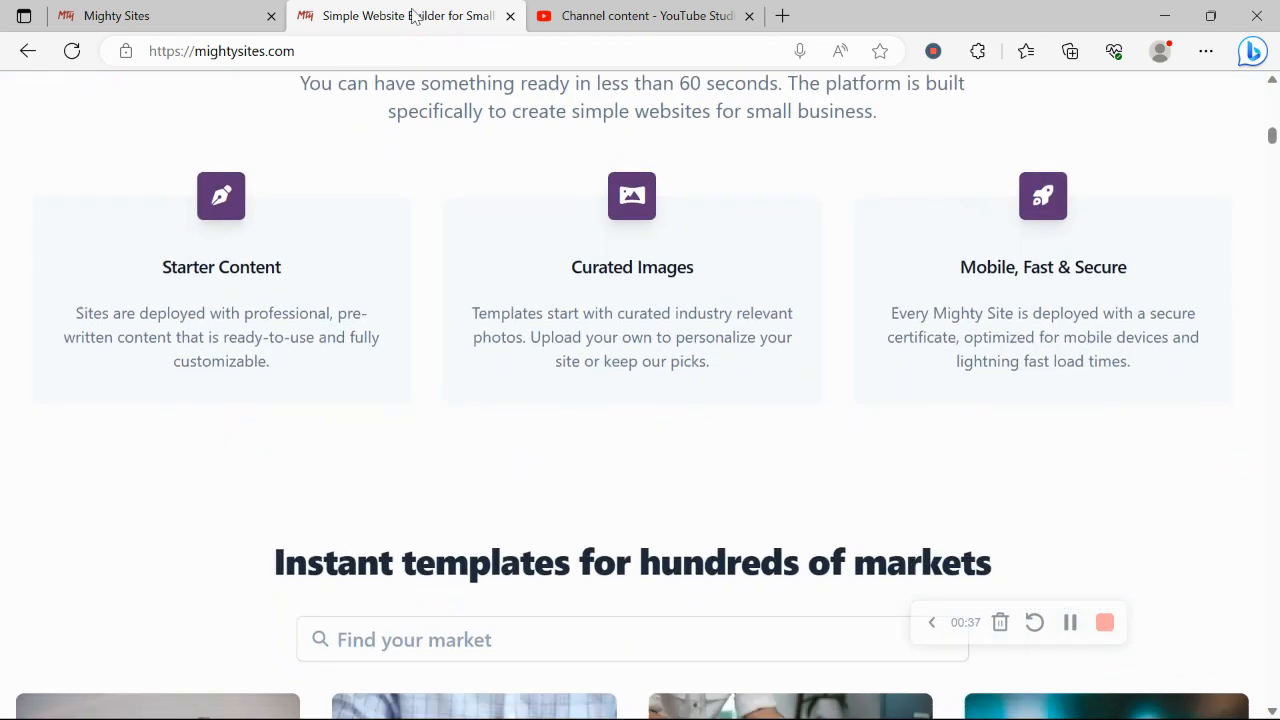
{"action": "left_click", "coordinate": [236, 8]}
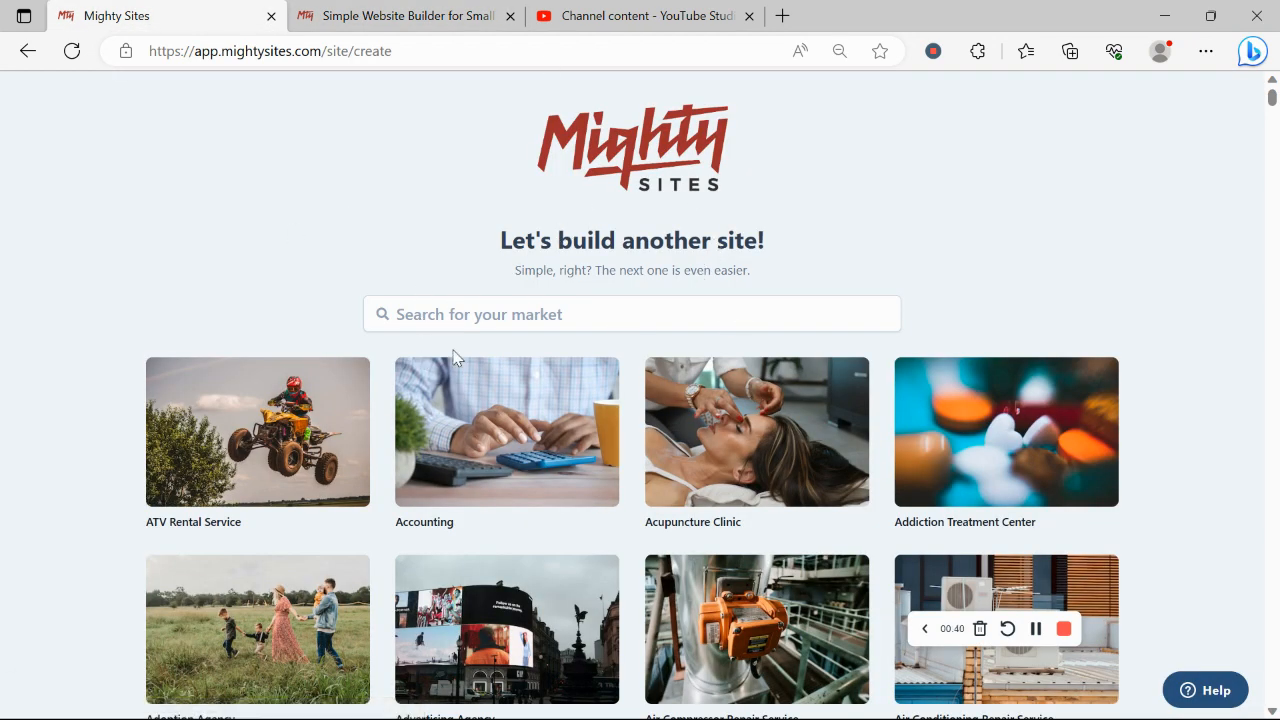
Search the markets for 'ice s' and choose the Ice Supplier template
{"action": "scroll", "coordinate": [328, 206], "scroll_direction": "down", "scroll_amount": 7}
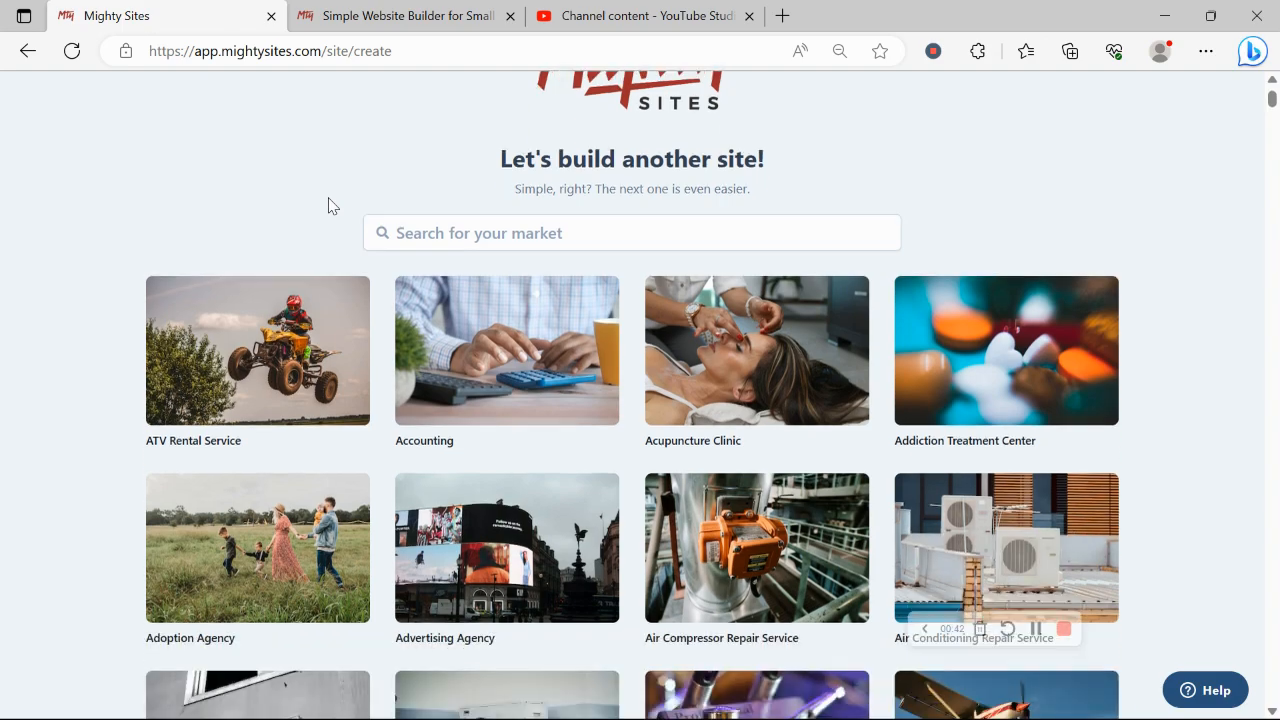
{"action": "scroll", "coordinate": [329, 206], "scroll_direction": "down", "scroll_amount": 5}
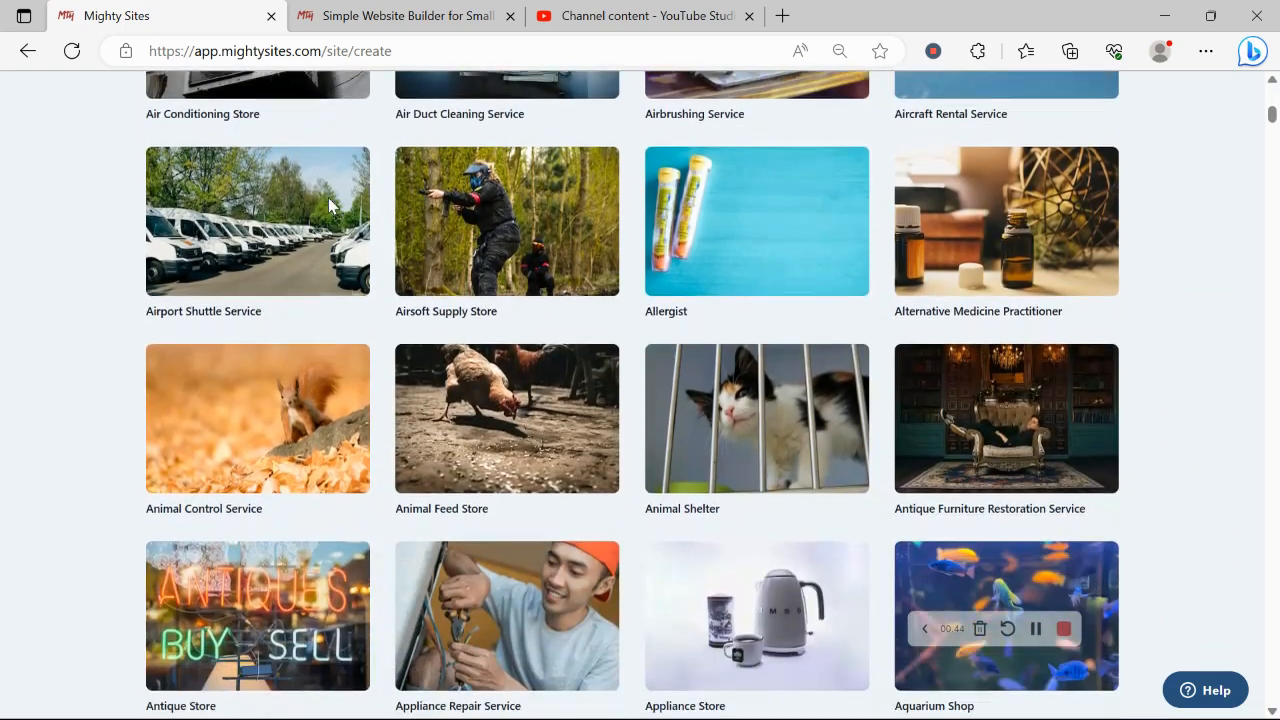
{"action": "scroll", "coordinate": [329, 206], "scroll_direction": "up", "scroll_amount": 13}
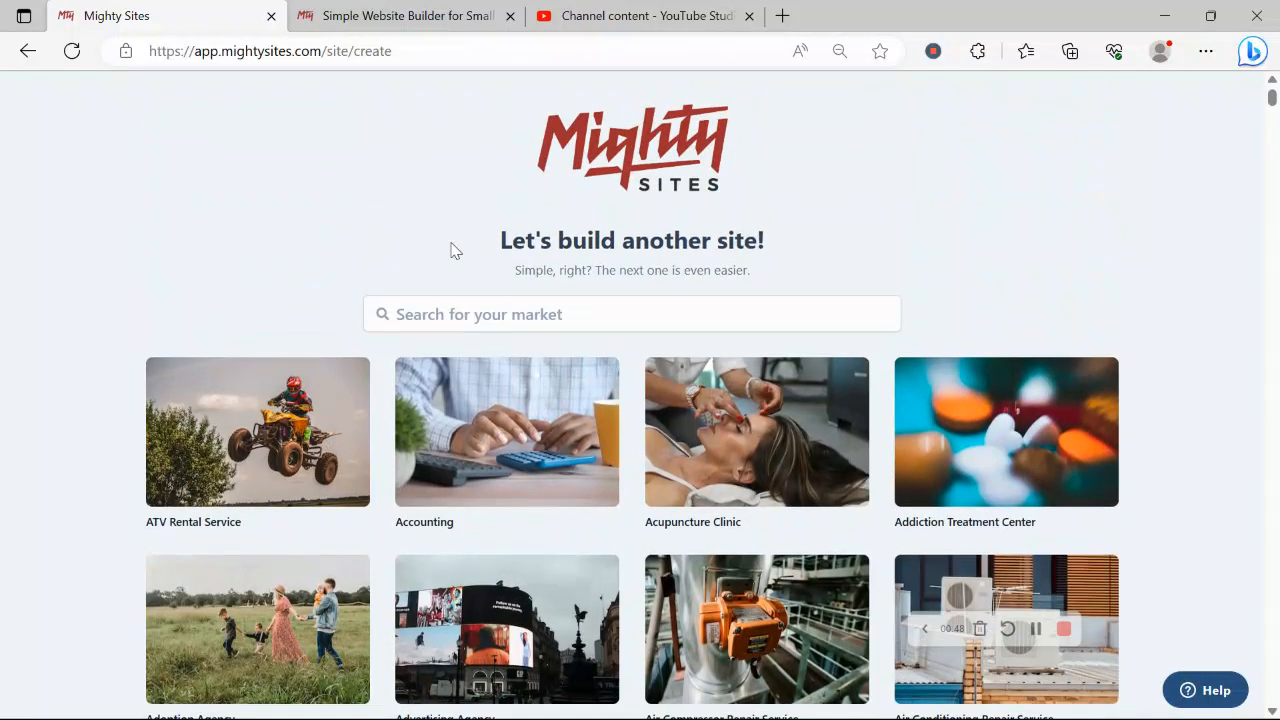
{"action": "left_click", "coordinate": [541, 304]}
{"action": "type", "text": "ice s"}
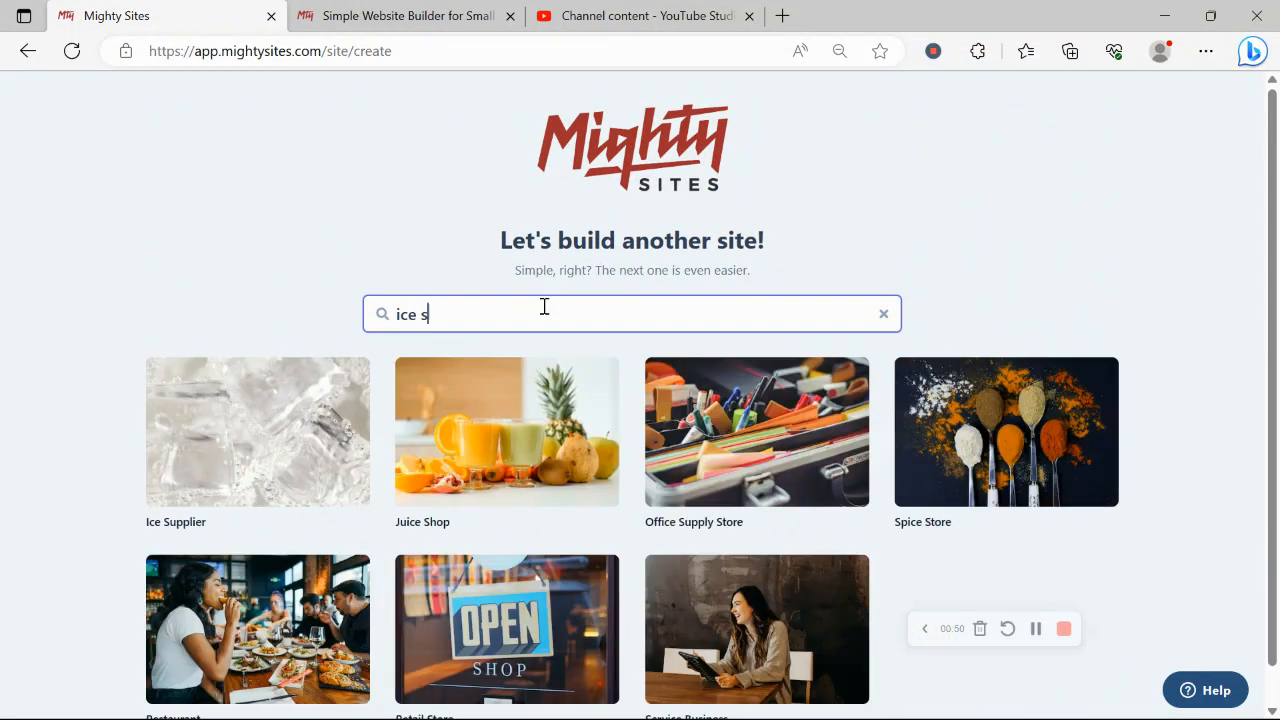
{"action": "left_click", "coordinate": [303, 432]}
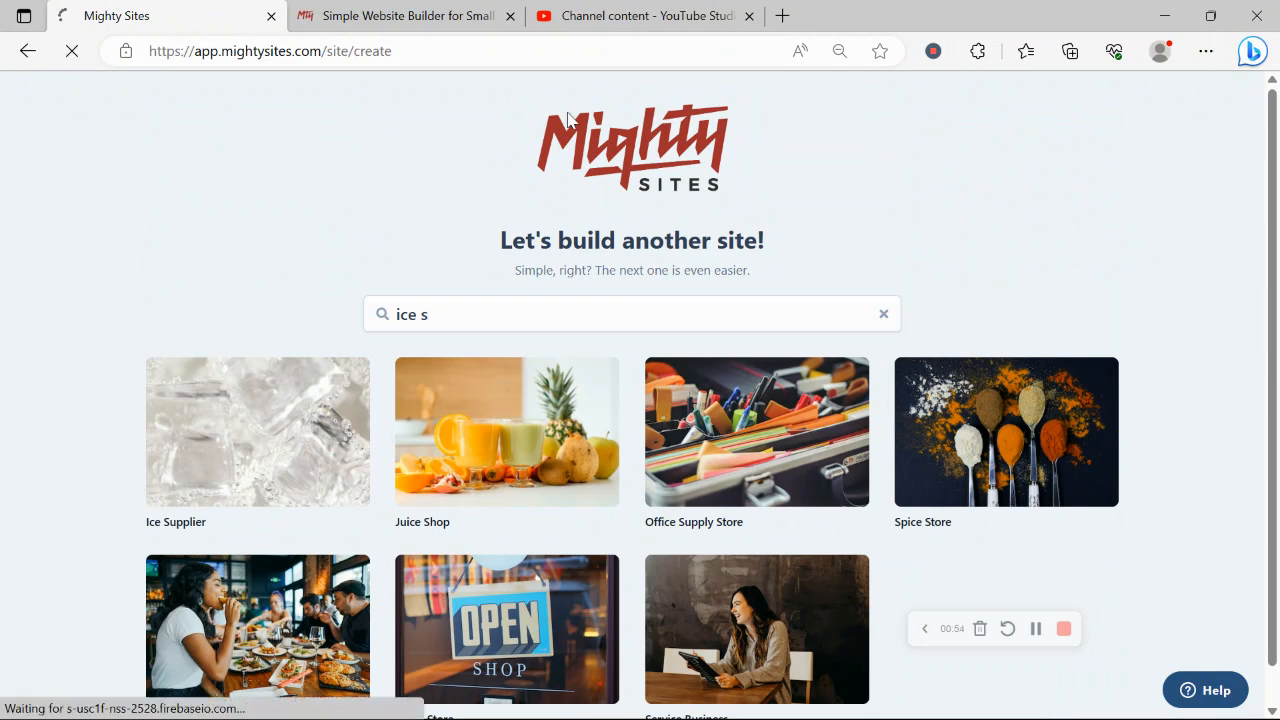
Enter 'Cool Ice Supplies' as the company name
{"action": "key", "text": "Caps_Lock"}
{"action": "type", "text": "C"}
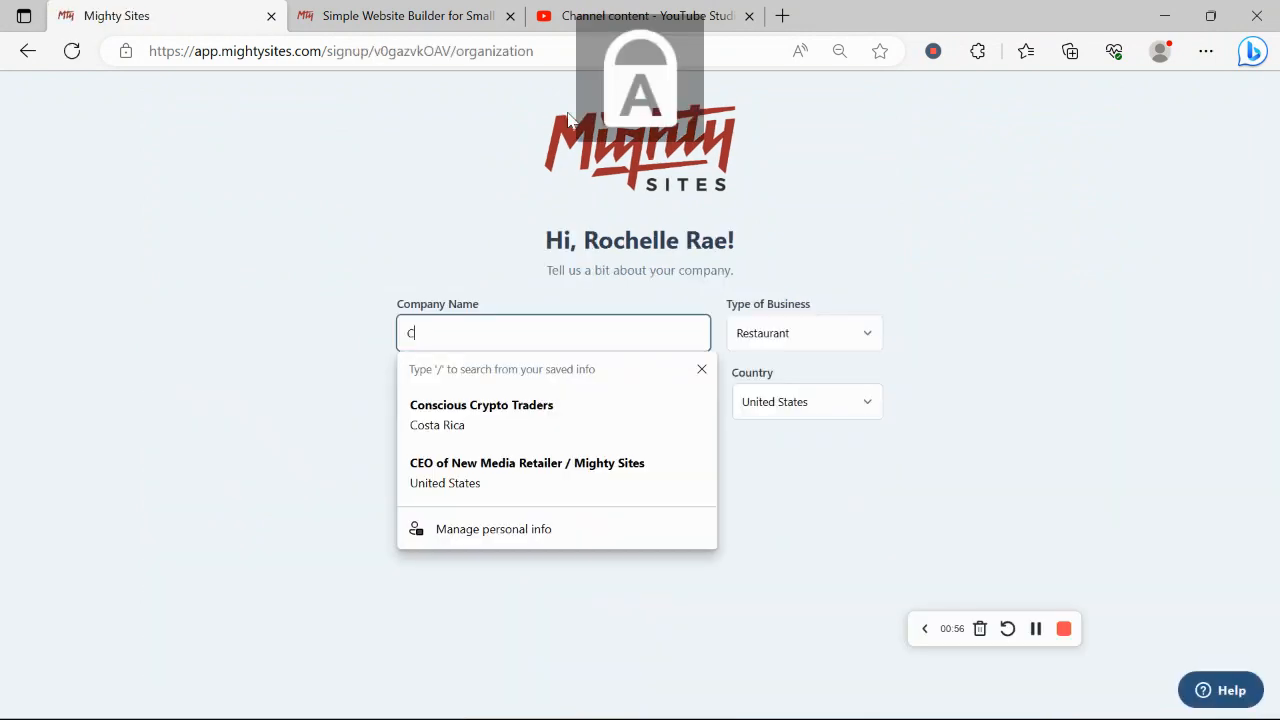
{"action": "key", "text": "Caps_Lock"}
{"action": "type", "text": "ool"}
{"action": "key", "text": "Caps_Lock"}
{"action": "type", "text": "I"}
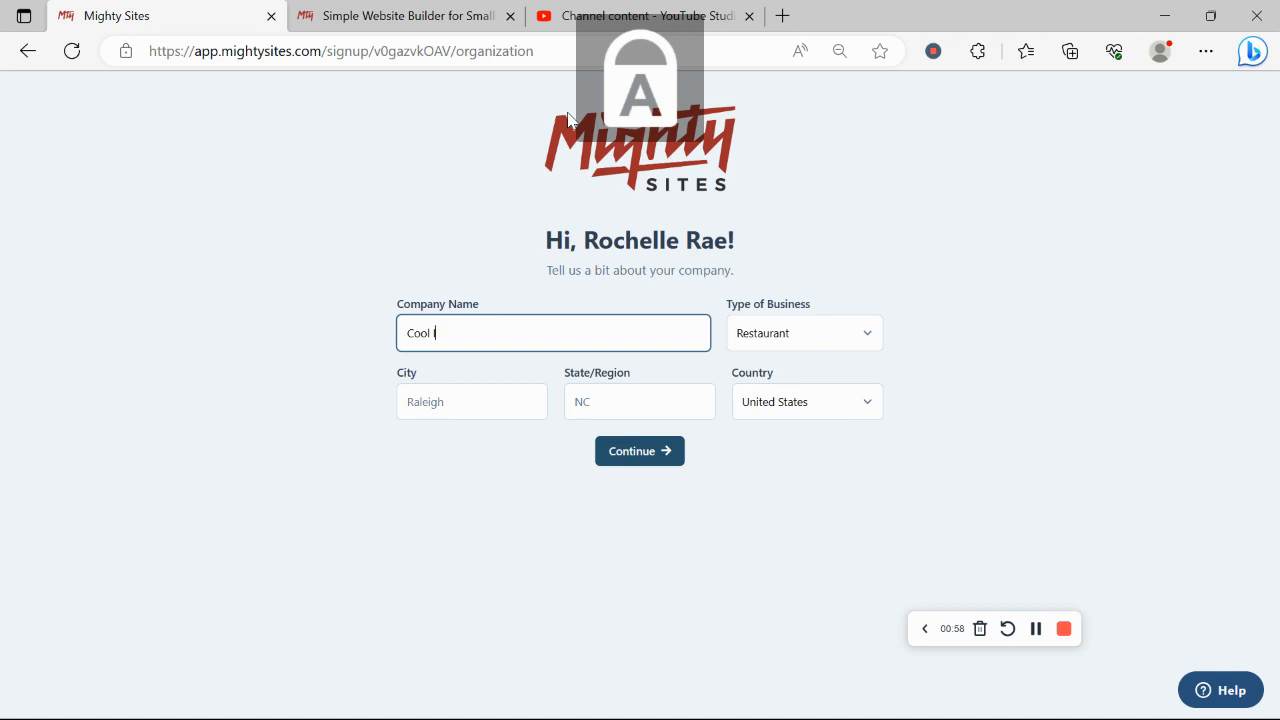
{"action": "key", "text": "Caps_Lock"}
{"action": "type", "text": "ce"}
{"action": "key", "text": "Caps_Lock"}
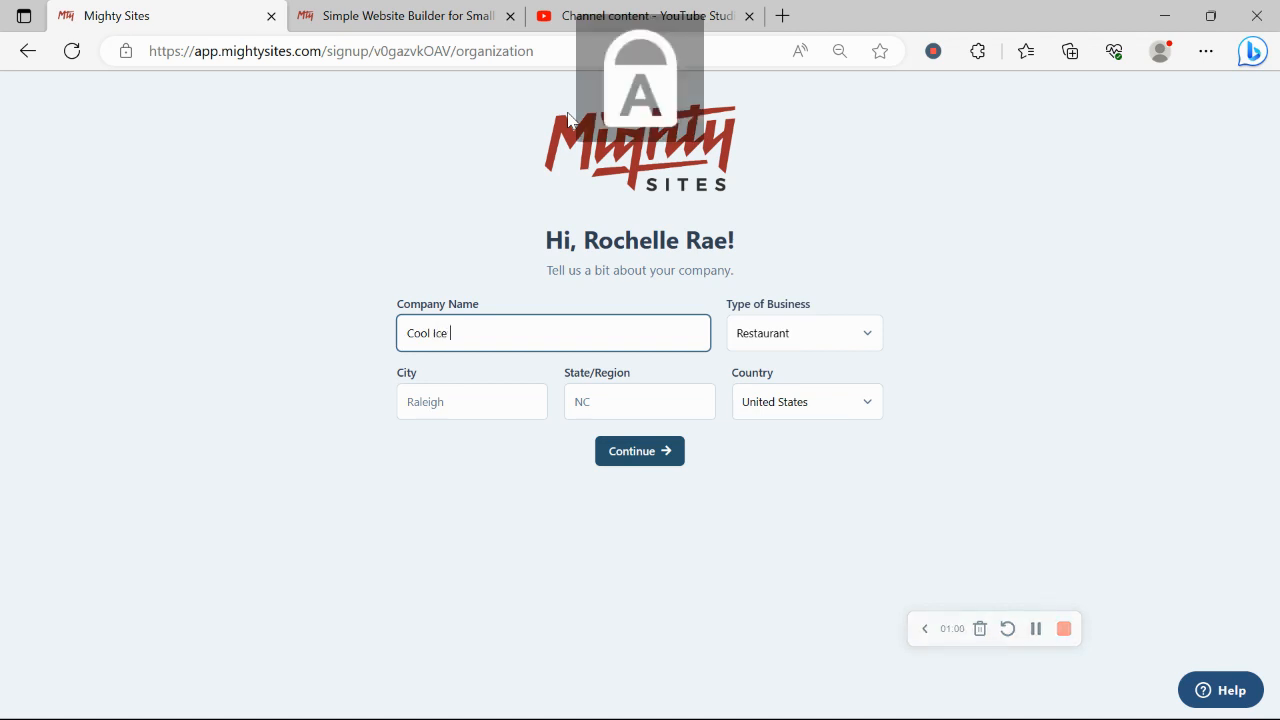
{"action": "type", "text": "S"}
{"action": "key", "text": "Caps_Lock"}
{"action": "type", "text": "upplies"}
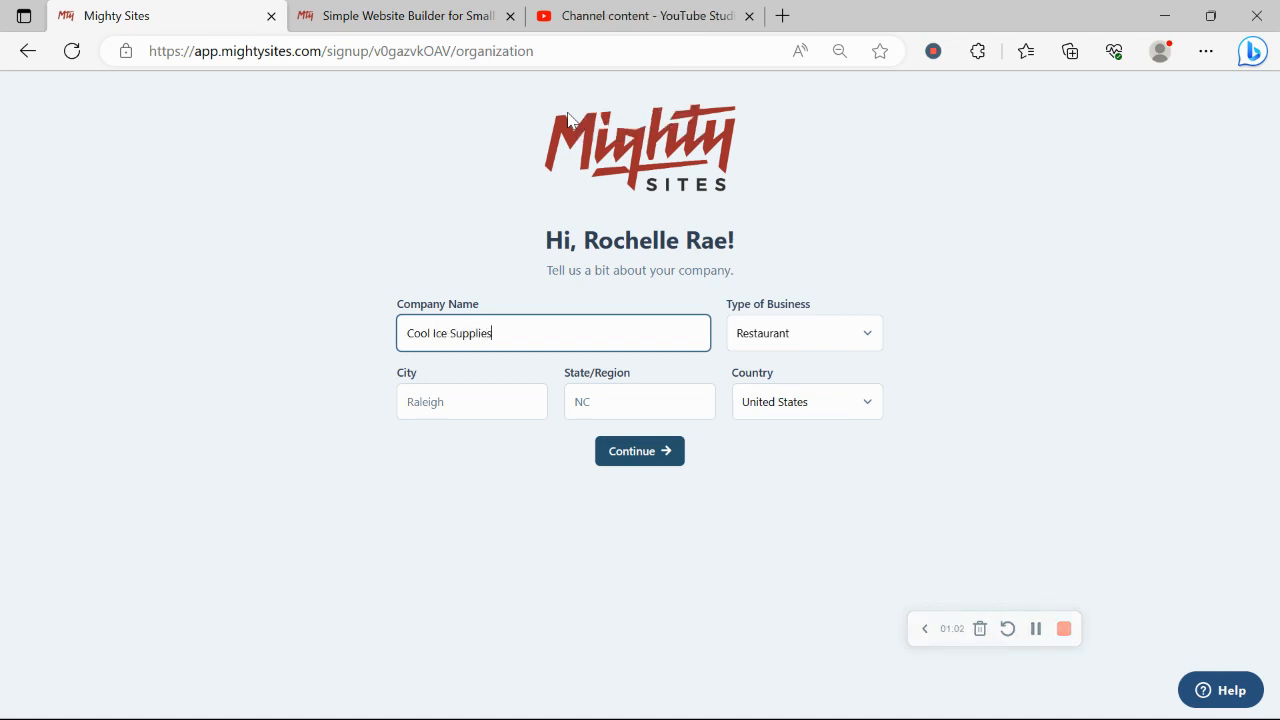
Set the company's city to Denver and state to Colorado
{"action": "left_click", "coordinate": [451, 415]}
{"action": "key", "text": "Caps_Lock"}
{"action": "type", "text": "D"}
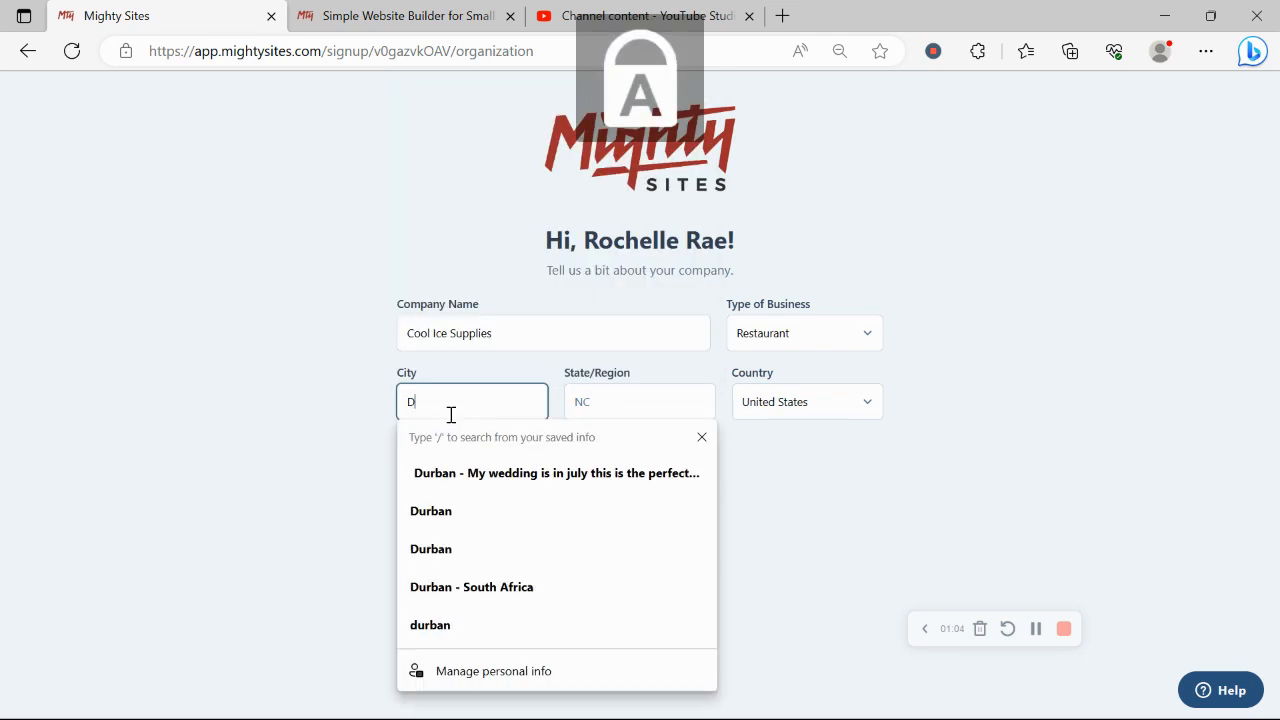
{"action": "key", "text": "Caps_Lock"}
{"action": "type", "text": "enver"}
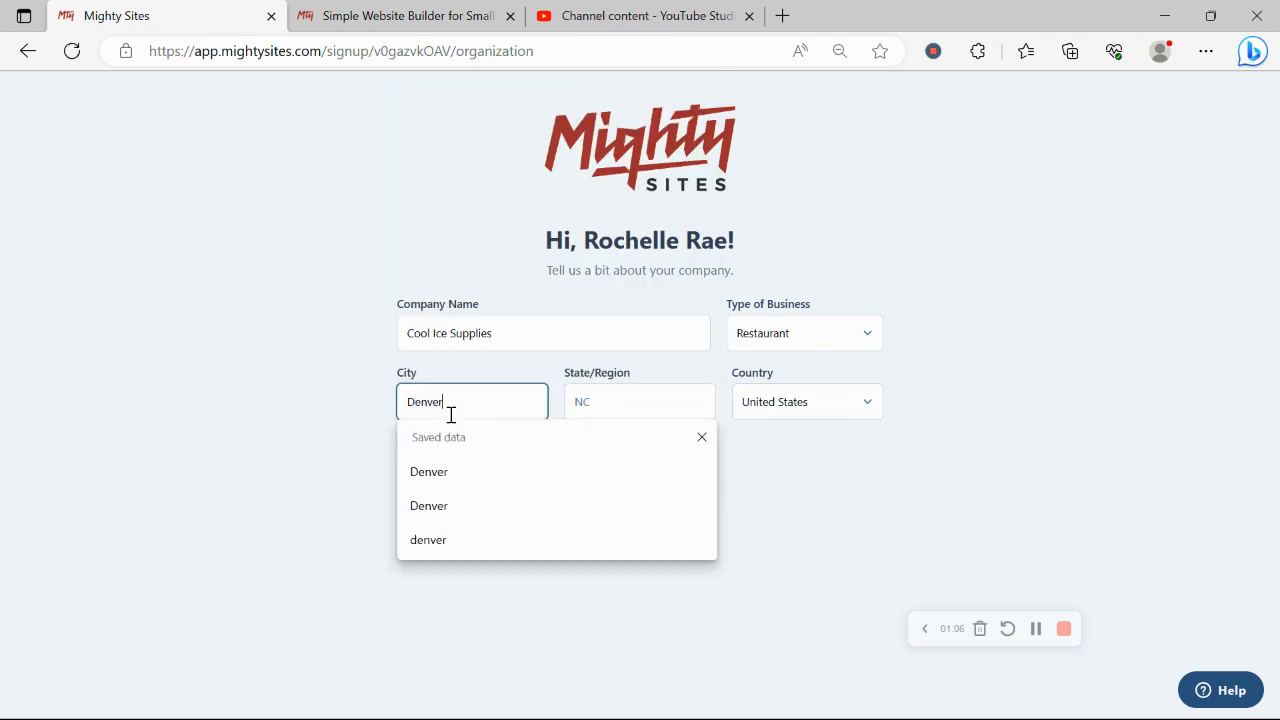
{"action": "left_click", "coordinate": [605, 402]}
{"action": "key", "text": "Caps_Lock"}
{"action": "type", "text": "C"}
{"action": "key", "text": "Caps_Lock"}
{"action": "type", "text": "ol"}
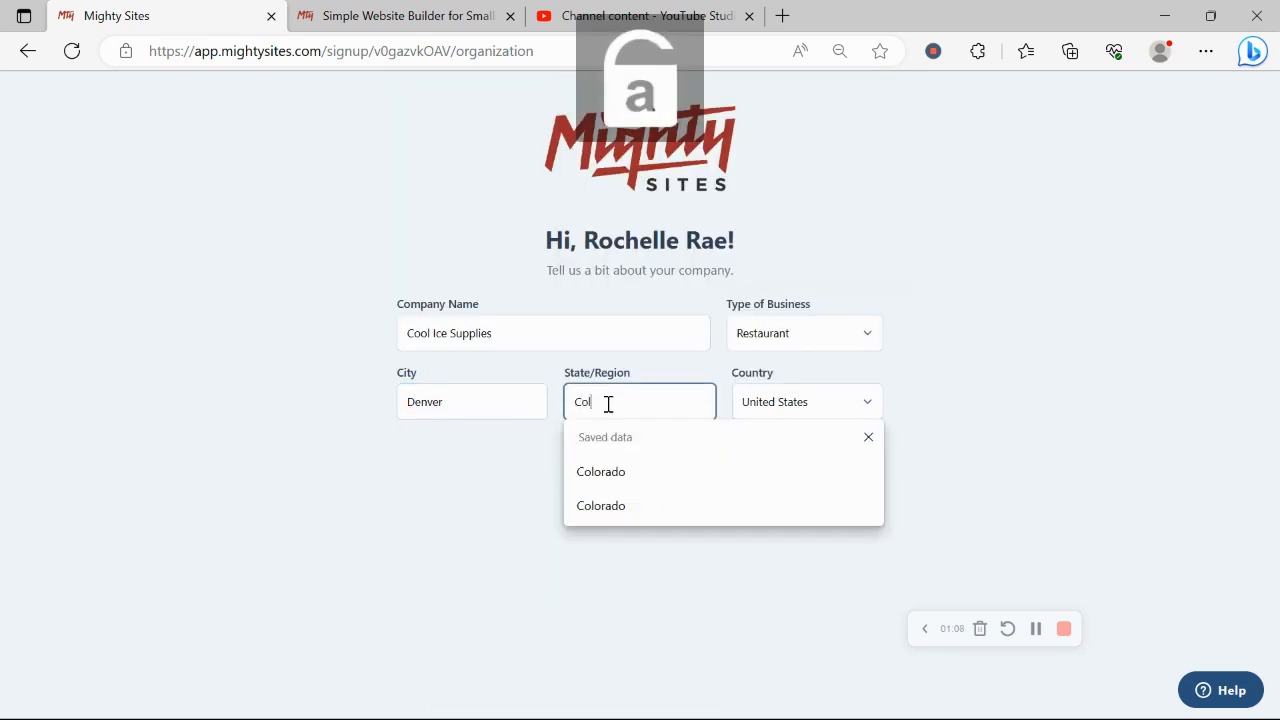
{"action": "type", "text": "orado"}
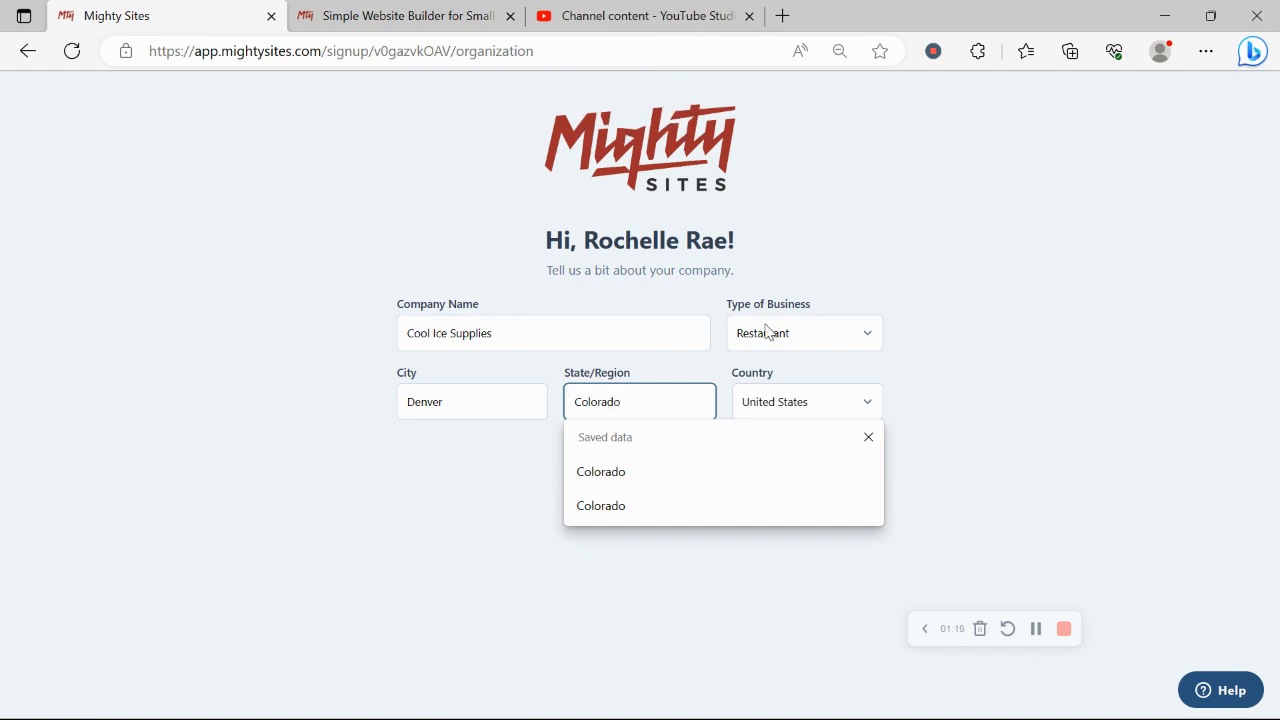
Choose Service as the business type and submit the company details
{"action": "left_click", "coordinate": [768, 333]}
{"action": "left_click", "coordinate": [806, 395]}
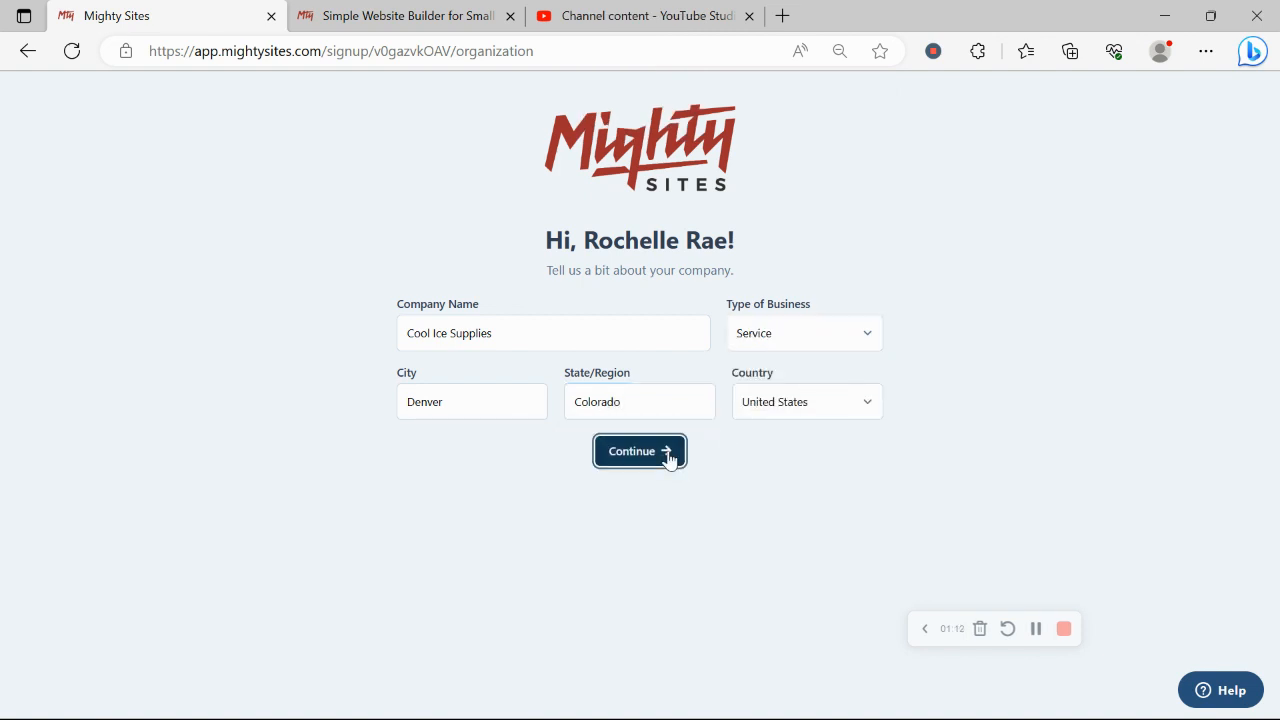
{"action": "left_click", "coordinate": [669, 457]}
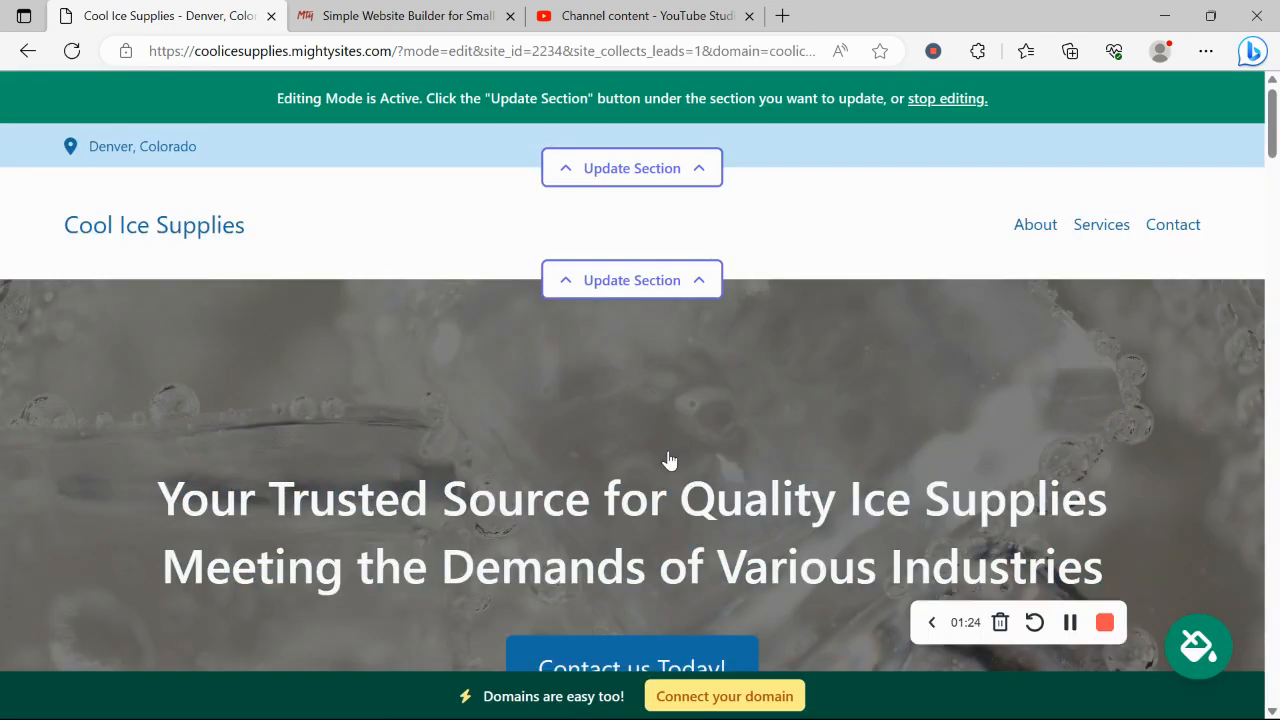
{"action": "scroll", "coordinate": [669, 460], "scroll_direction": "down", "scroll_amount": 7}
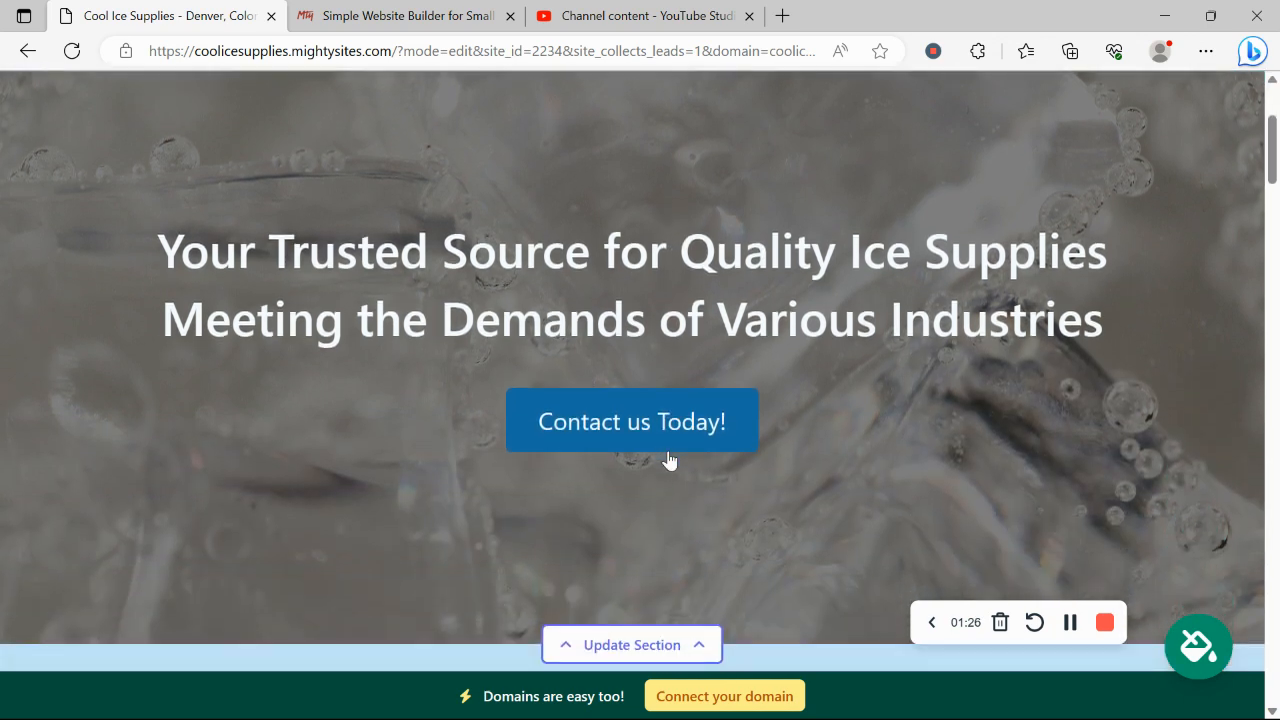
{"action": "scroll", "coordinate": [669, 460], "scroll_direction": "down", "scroll_amount": 2}
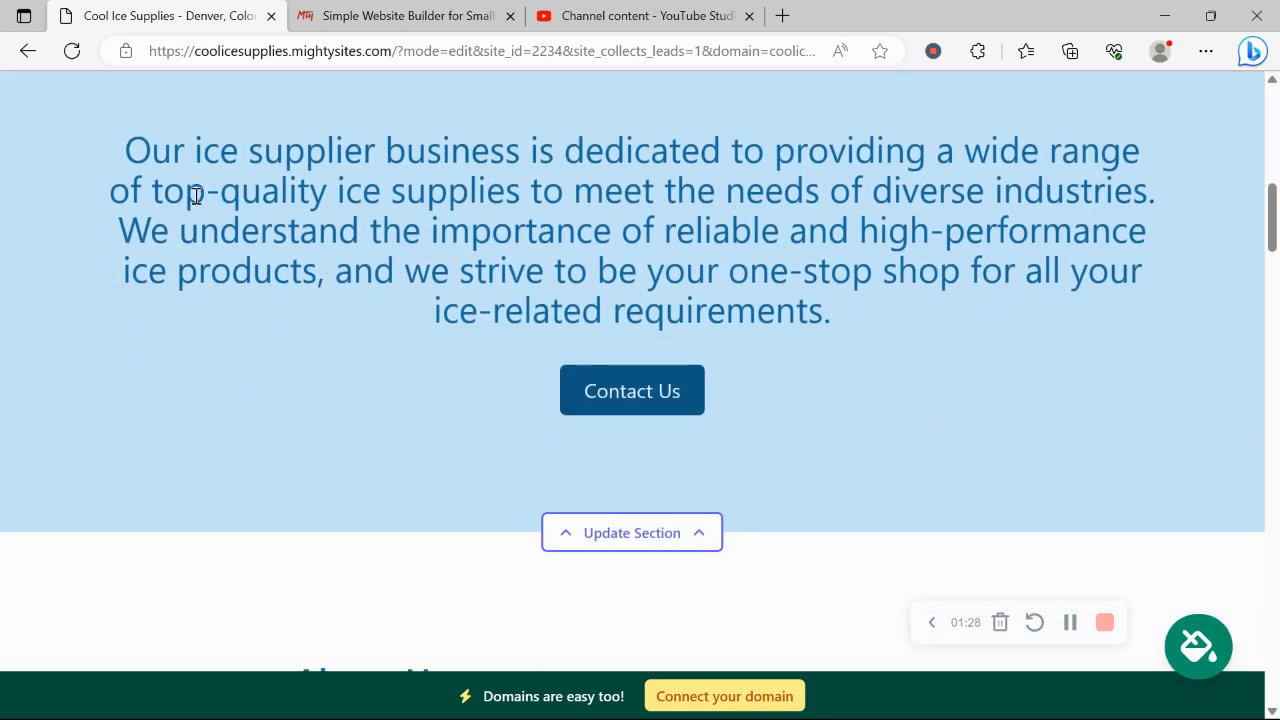
{"action": "triple_click", "coordinate": [187, 149]}
{"action": "left_click", "coordinate": [843, 617]}
{"action": "scroll", "coordinate": [843, 615], "scroll_direction": "down", "scroll_amount": 4}
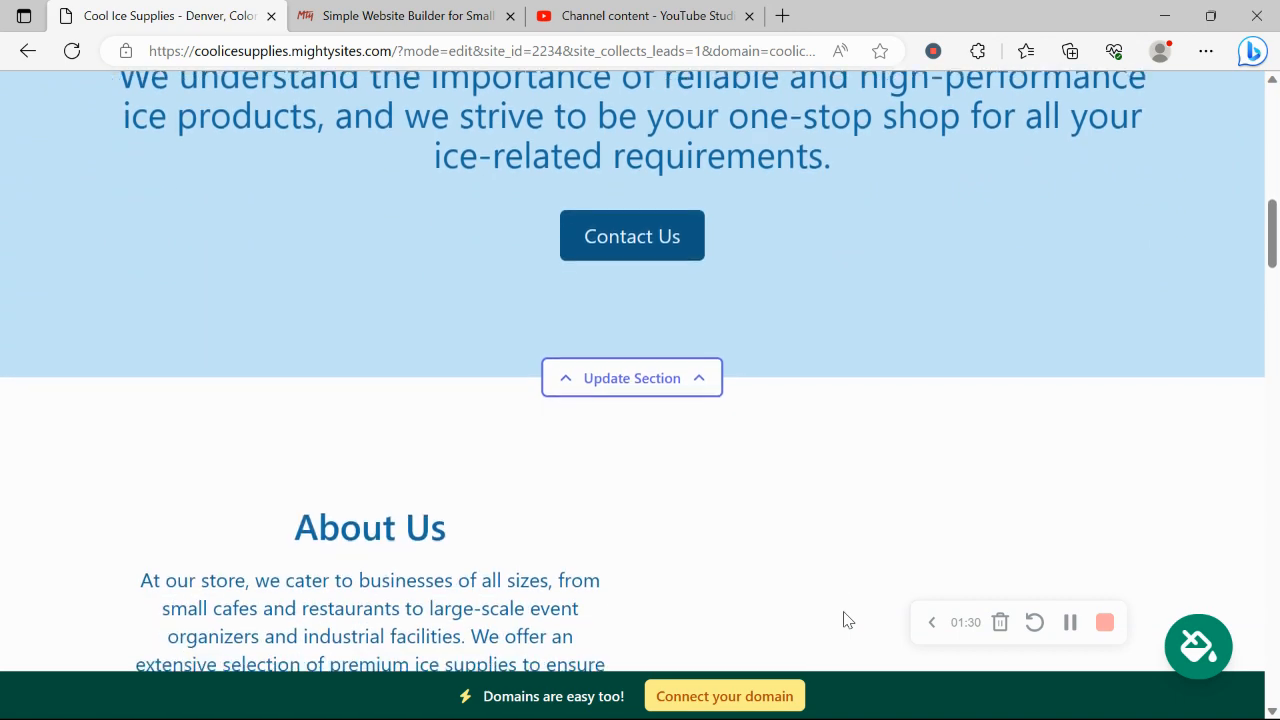
{"action": "scroll", "coordinate": [843, 617], "scroll_direction": "down", "scroll_amount": 5}
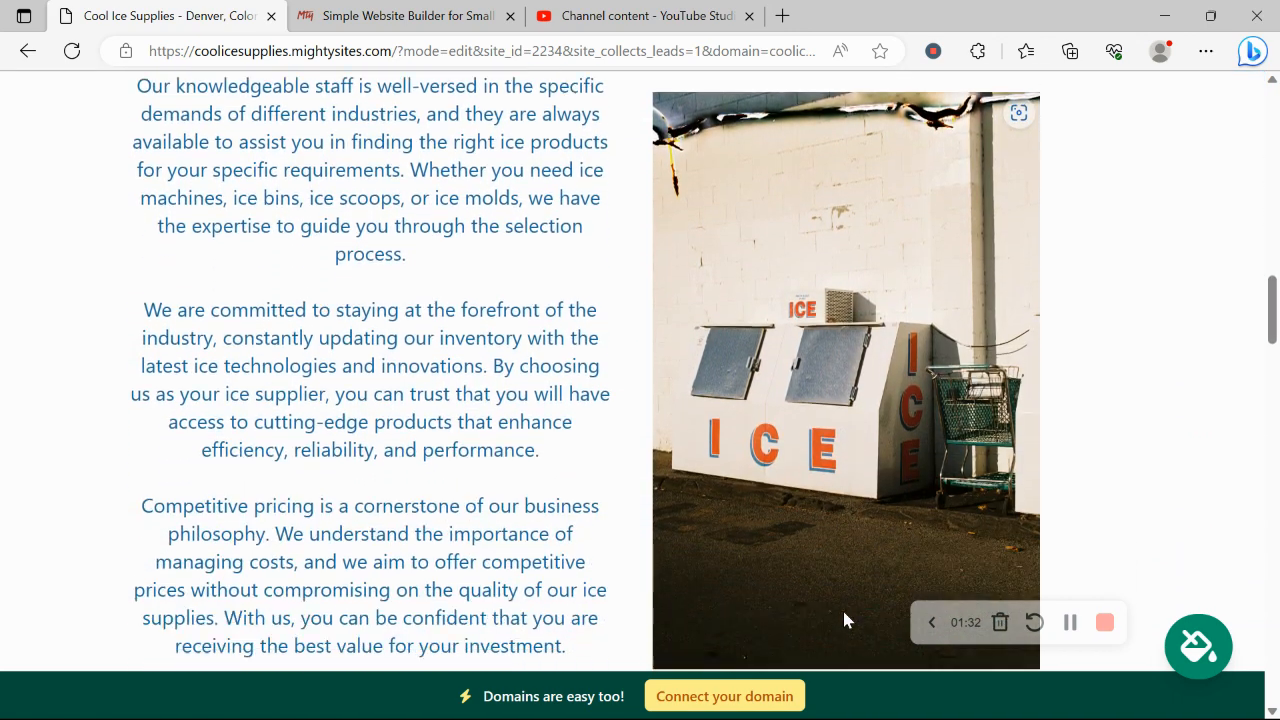
{"action": "scroll", "coordinate": [920, 415], "scroll_direction": "down", "scroll_amount": 10}
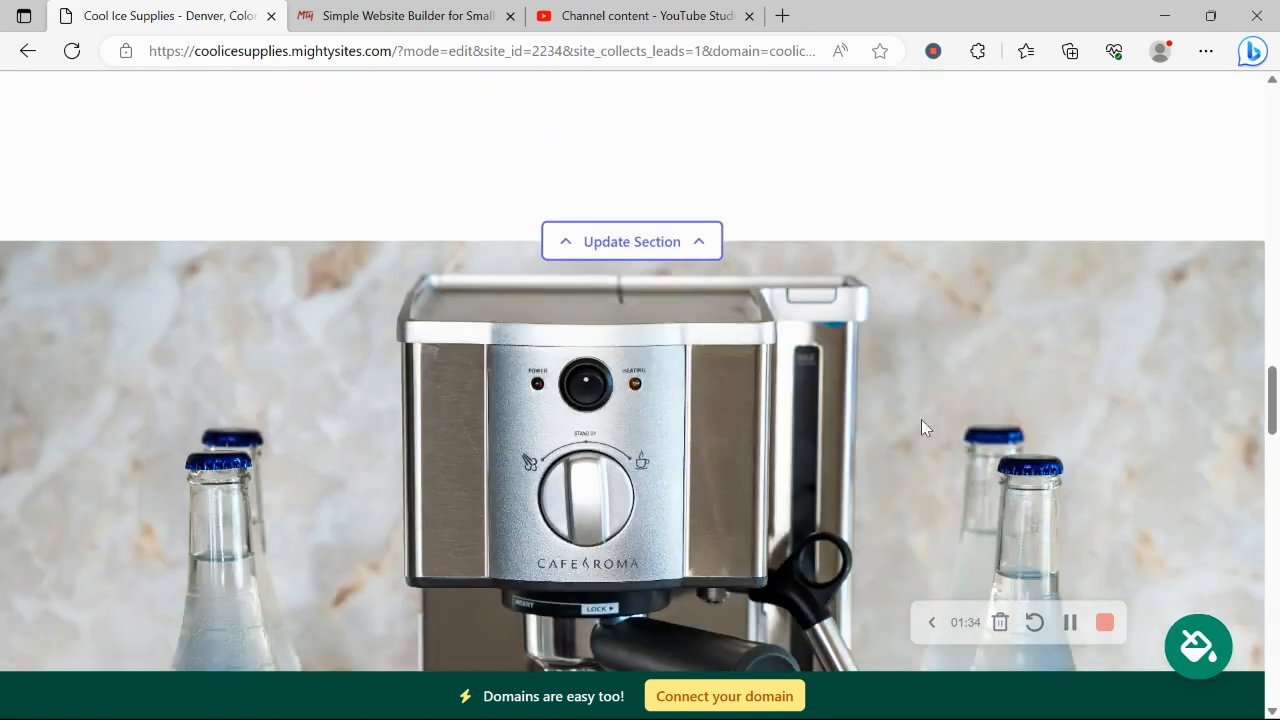
{"action": "scroll", "coordinate": [921, 419], "scroll_direction": "down", "scroll_amount": 9}
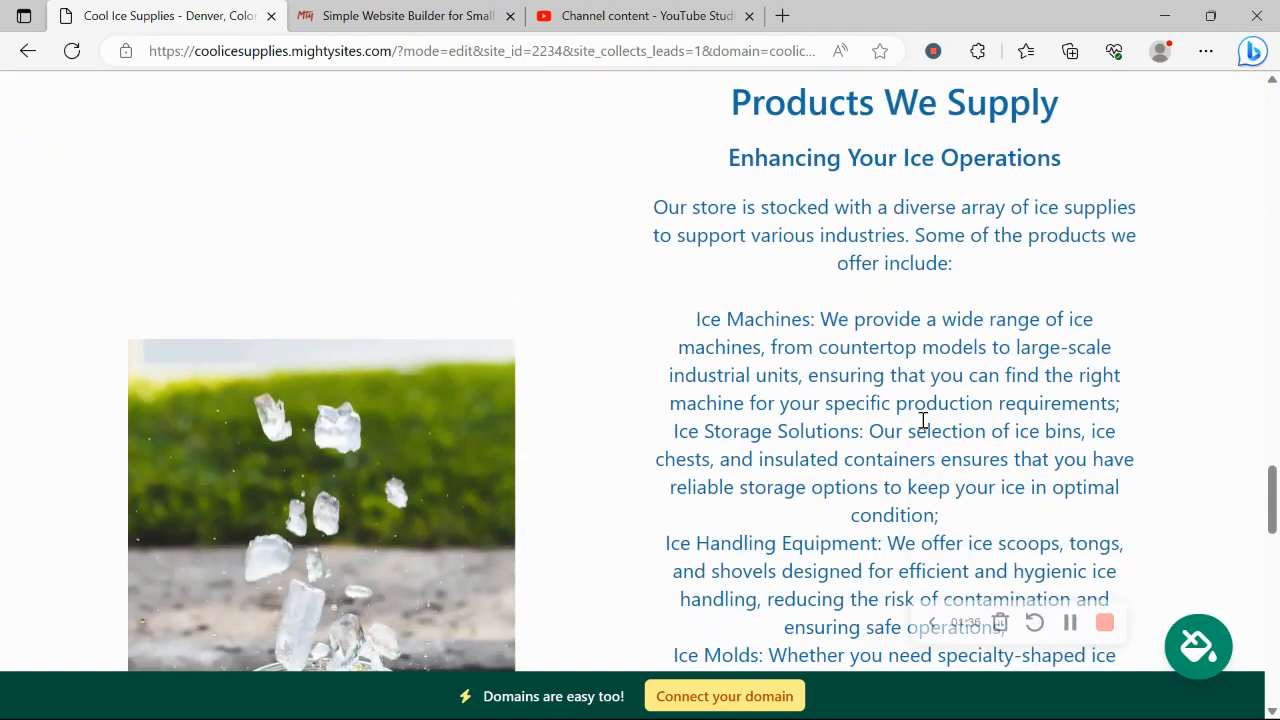
{"action": "scroll", "coordinate": [420, 485], "scroll_direction": "down", "scroll_amount": 10}
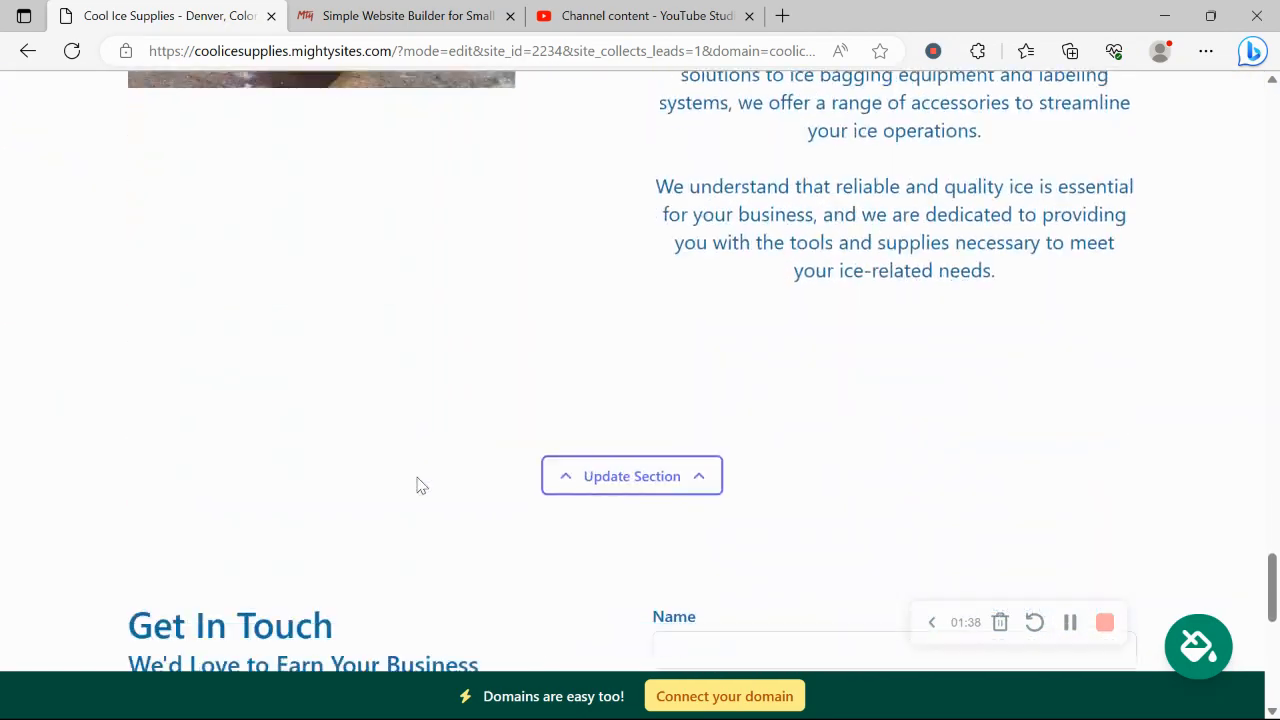
{"action": "scroll", "coordinate": [420, 485], "scroll_direction": "up", "scroll_amount": 12}
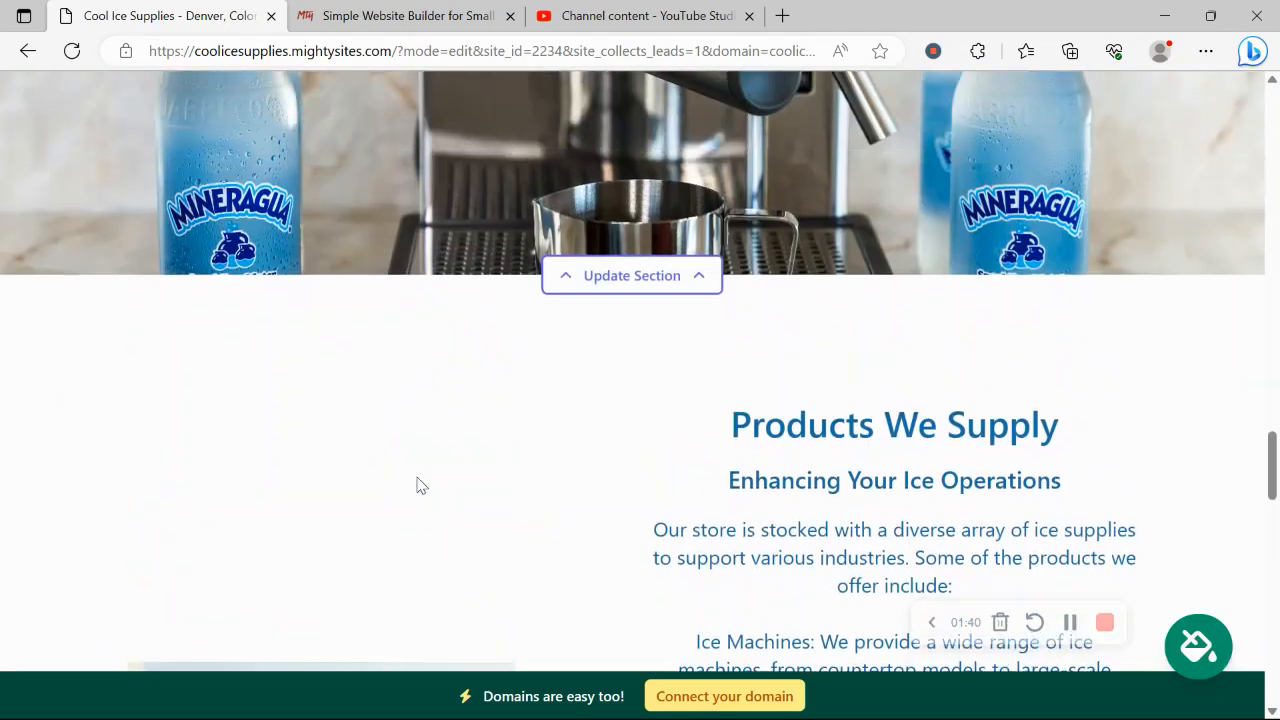
{"action": "scroll", "coordinate": [420, 485], "scroll_direction": "down", "scroll_amount": 8}
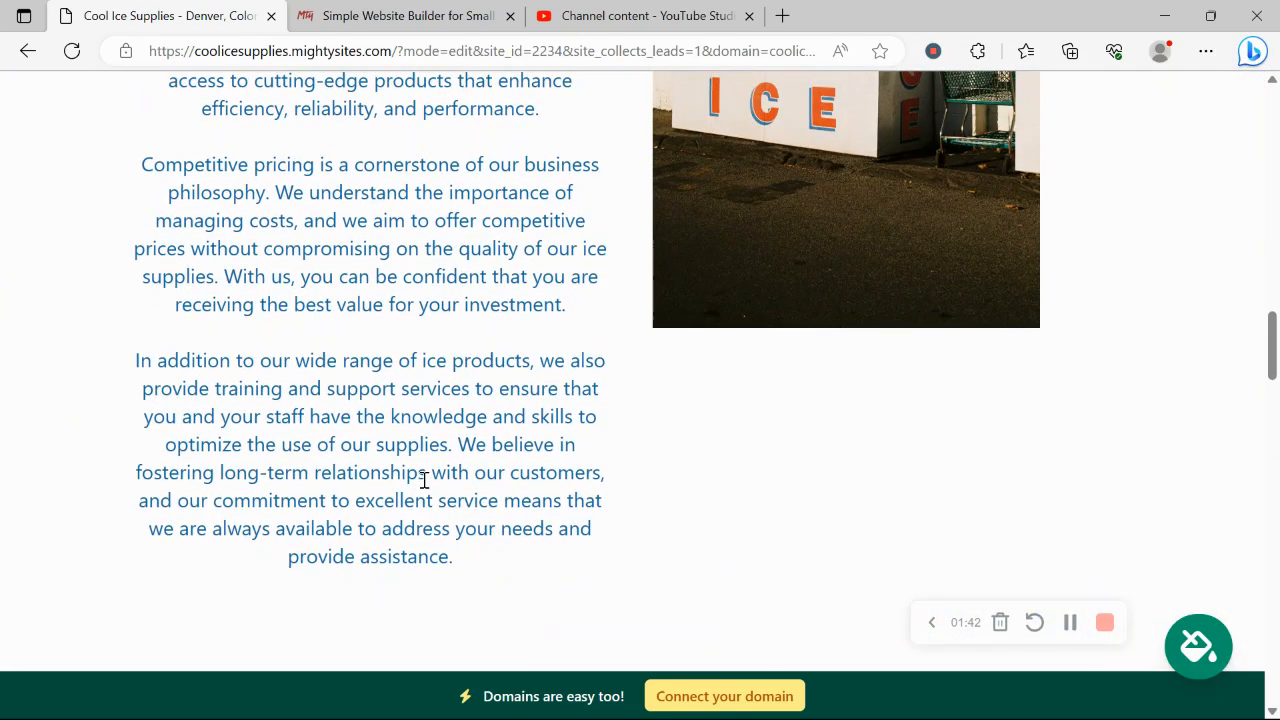
{"action": "left_click_drag", "start_coordinate": [424, 480], "coordinate": [250, 140]}
{"action": "scroll", "coordinate": [77, 197], "scroll_direction": "up", "scroll_amount": 6}
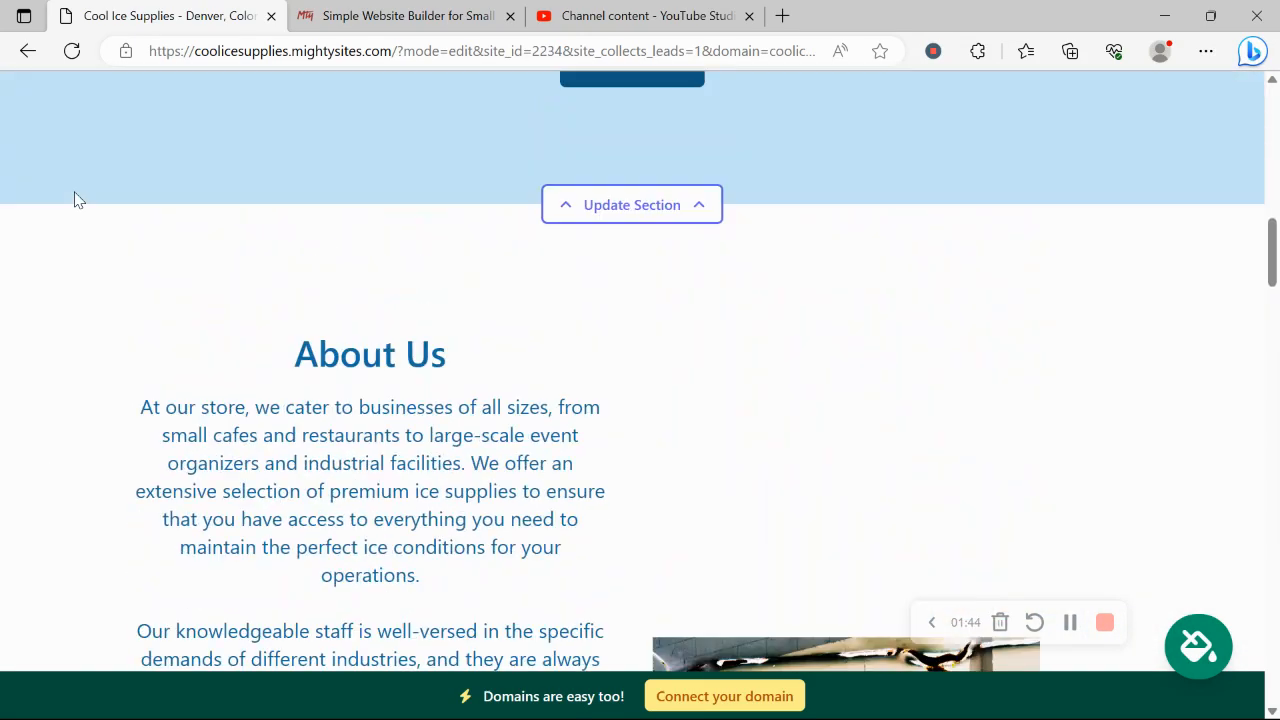
{"action": "scroll", "coordinate": [77, 199], "scroll_direction": "up", "scroll_amount": 4}
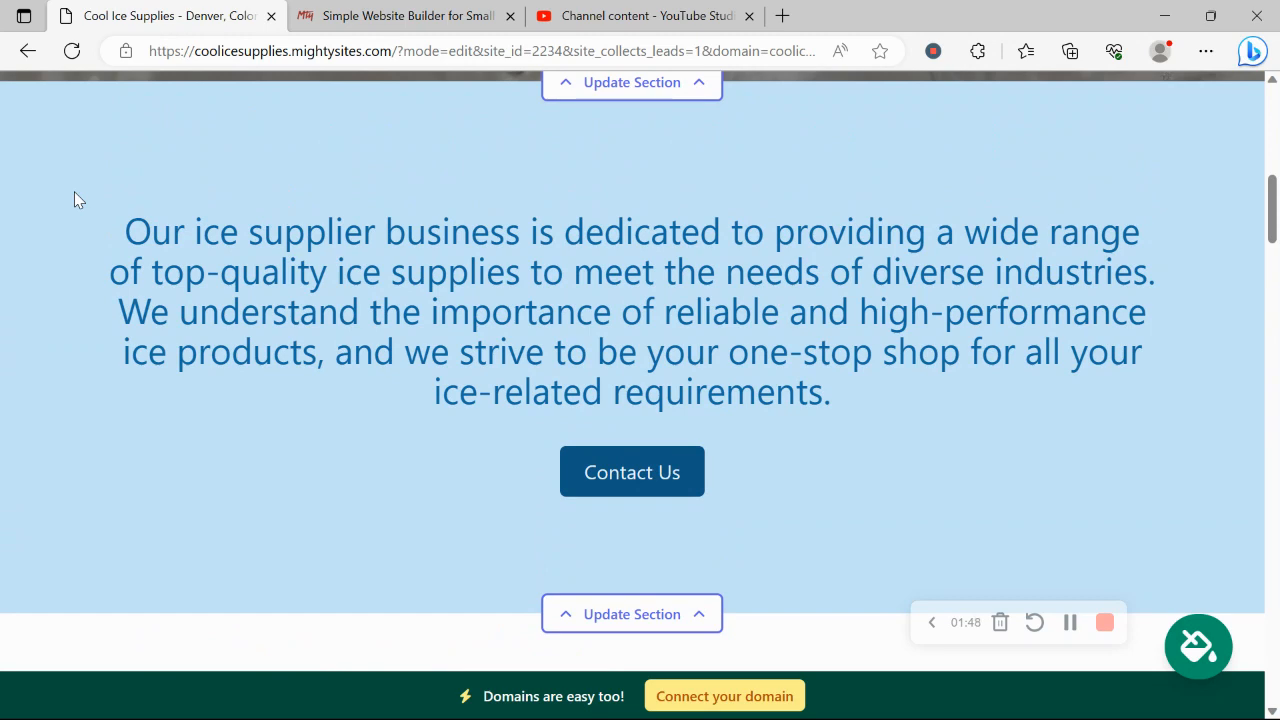
{"action": "scroll", "coordinate": [74, 199], "scroll_direction": "up", "scroll_amount": 5}
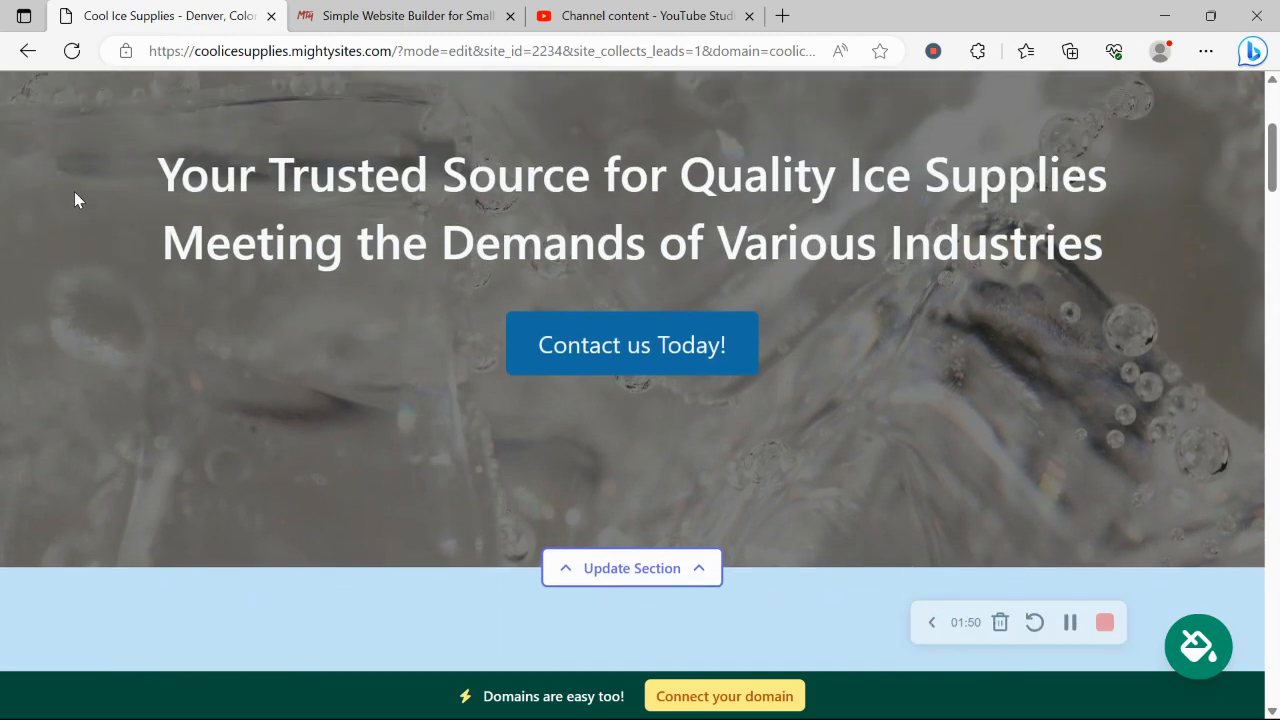
{"action": "scroll", "coordinate": [74, 199], "scroll_direction": "up", "scroll_amount": 3}
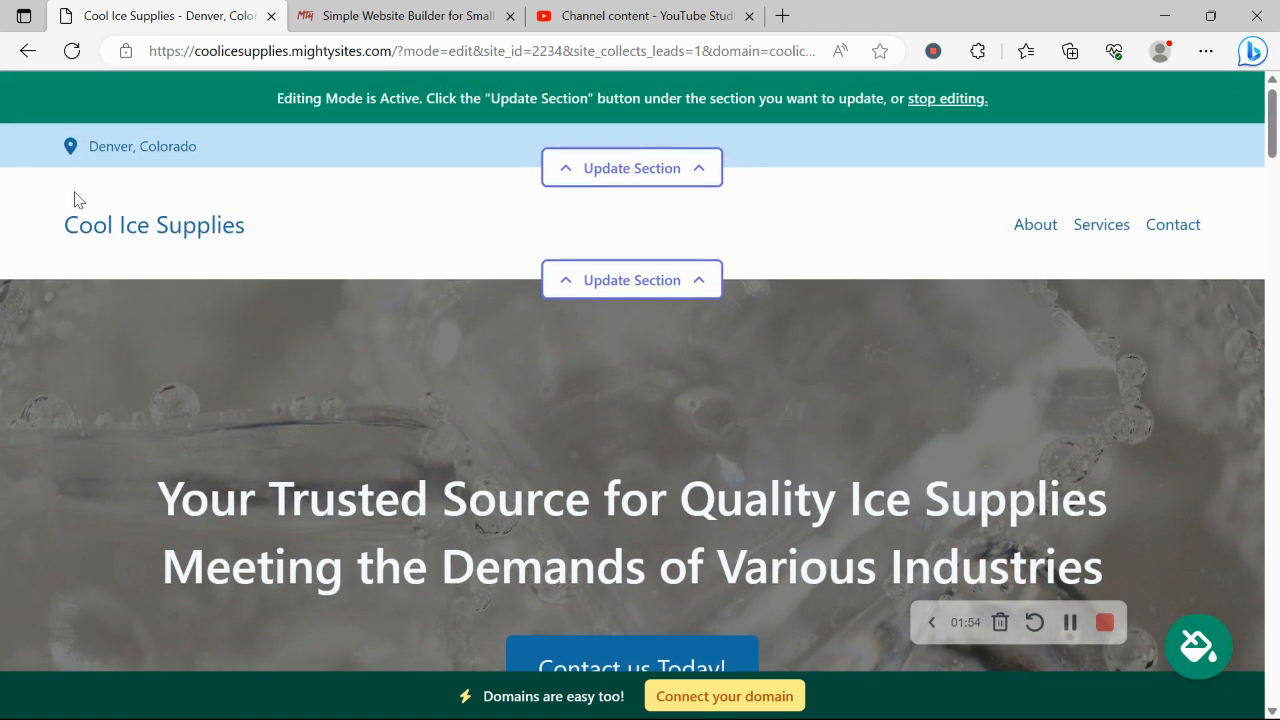
Add the business email (shown on site), phone number and street address to the location details, and save
{"action": "left_click", "coordinate": [600, 168]}
{"action": "left_click", "coordinate": [711, 338]}
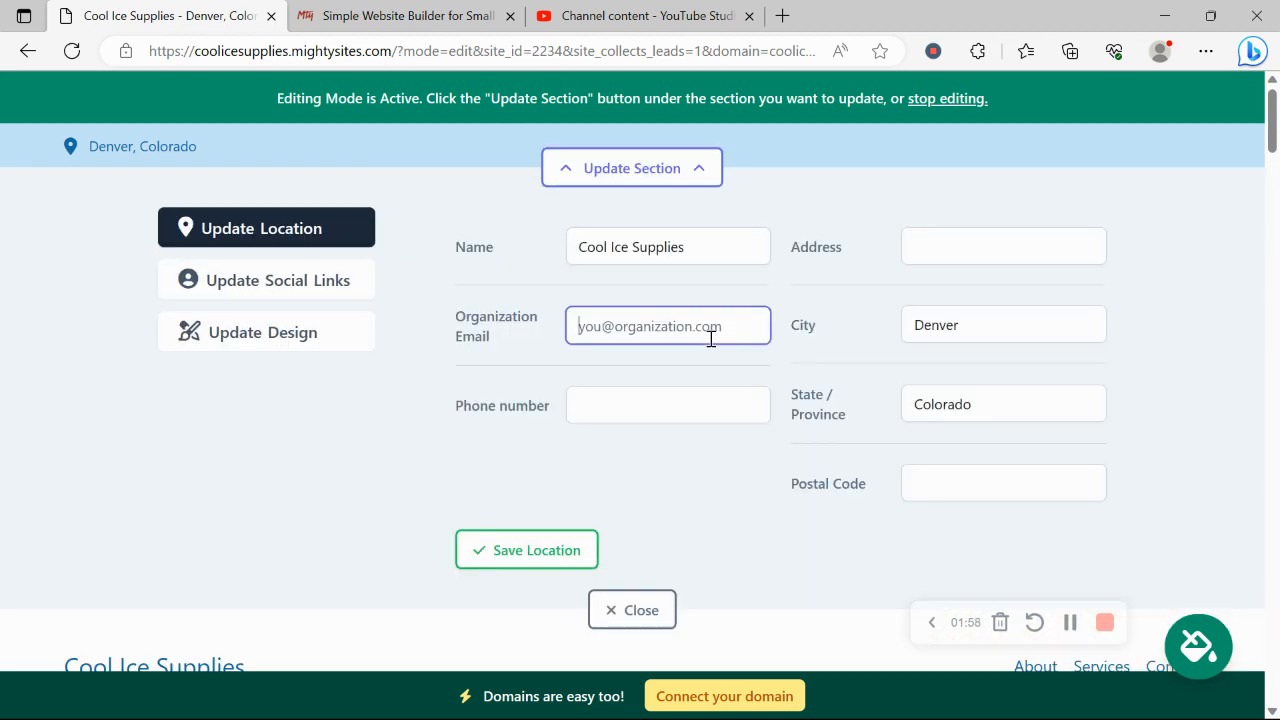
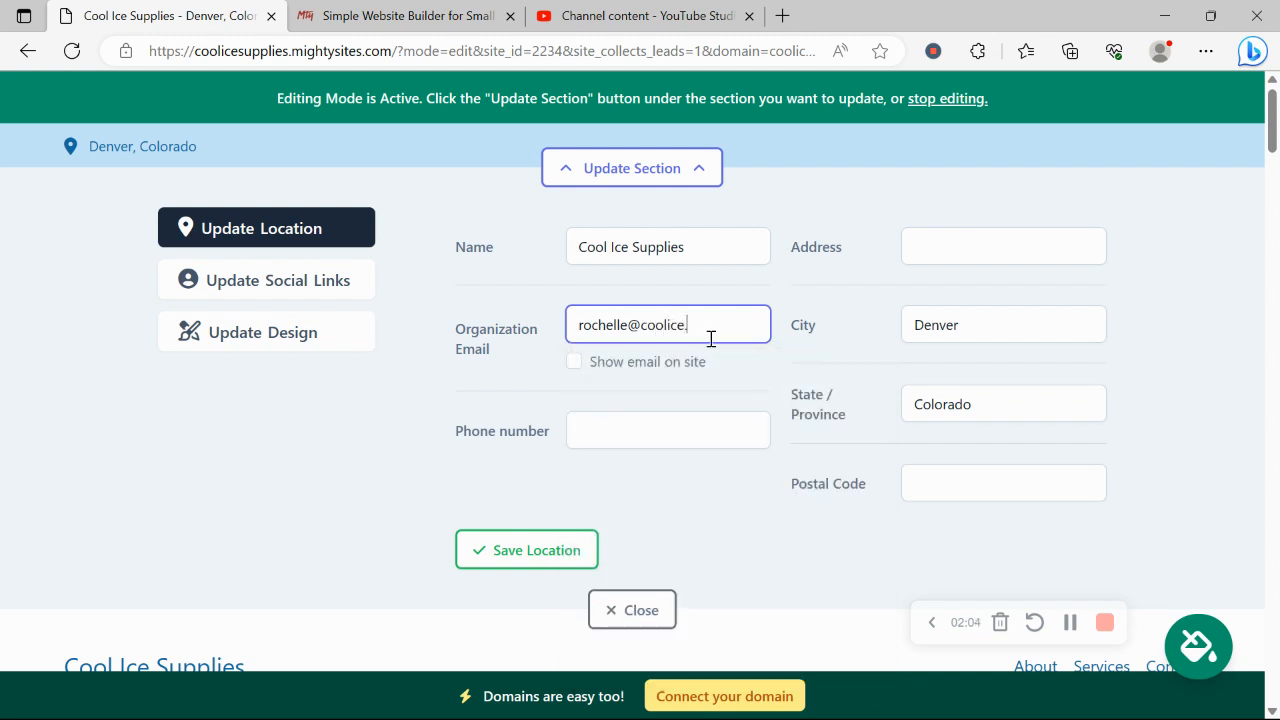
{"action": "left_click", "coordinate": [574, 362]}
{"action": "left_click", "coordinate": [662, 428]}
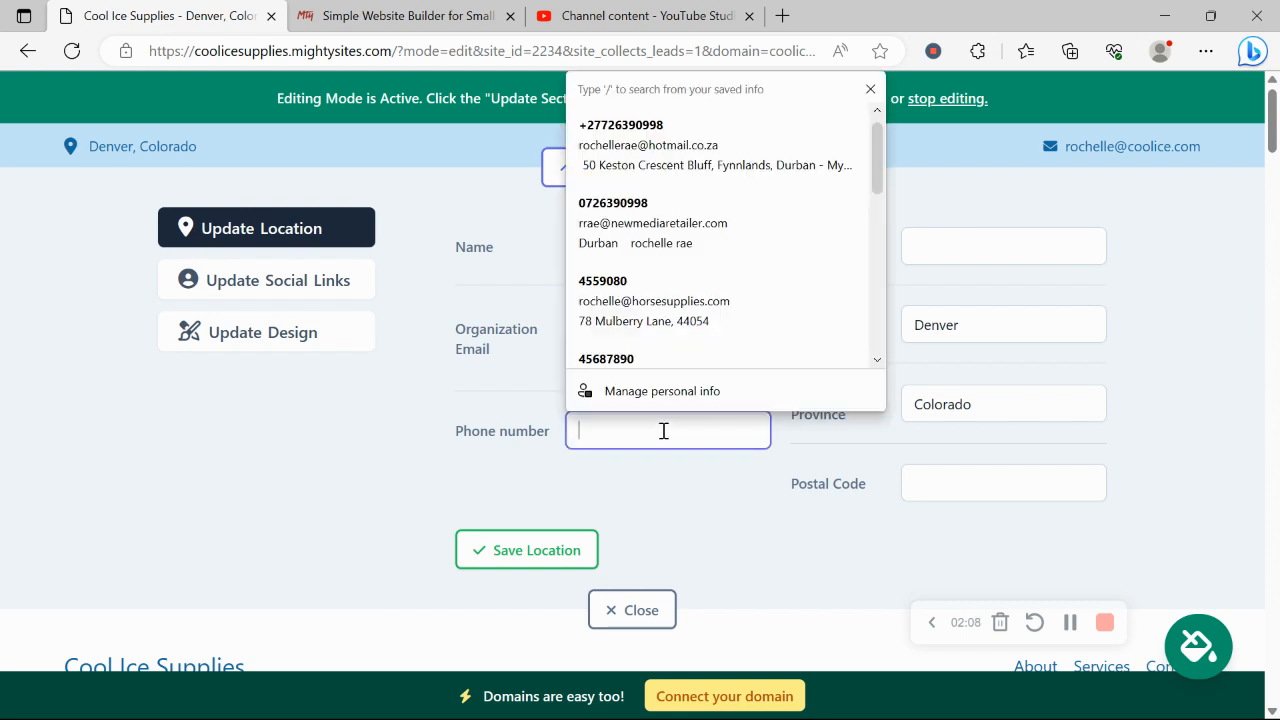
{"action": "type", "text": "456-9890"}
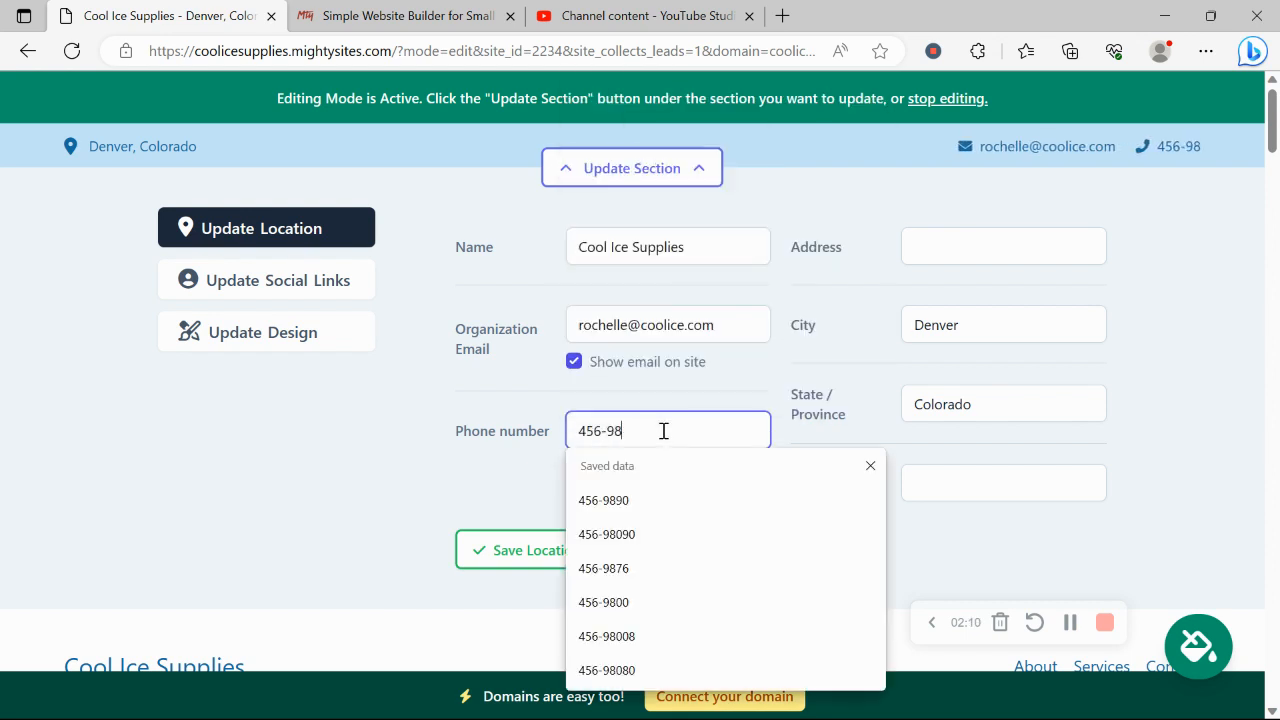
{"action": "left_click", "coordinate": [974, 239]}
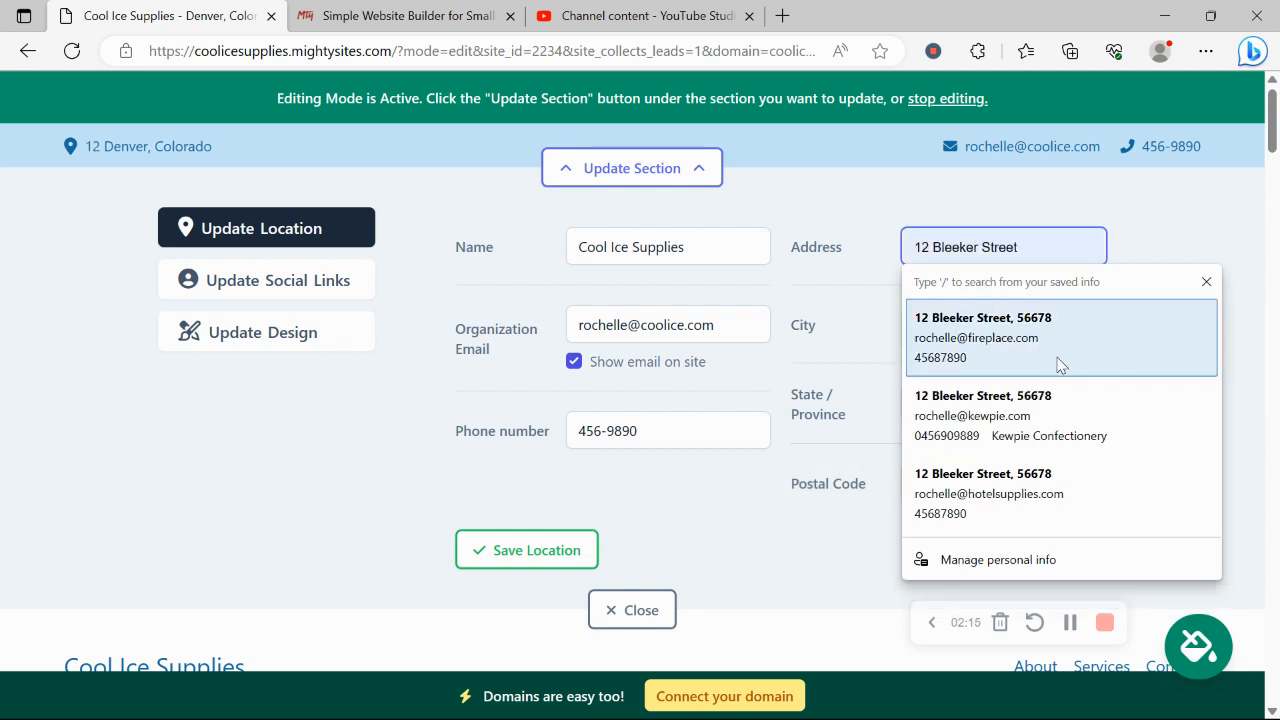
{"action": "left_click", "coordinate": [1057, 360]}
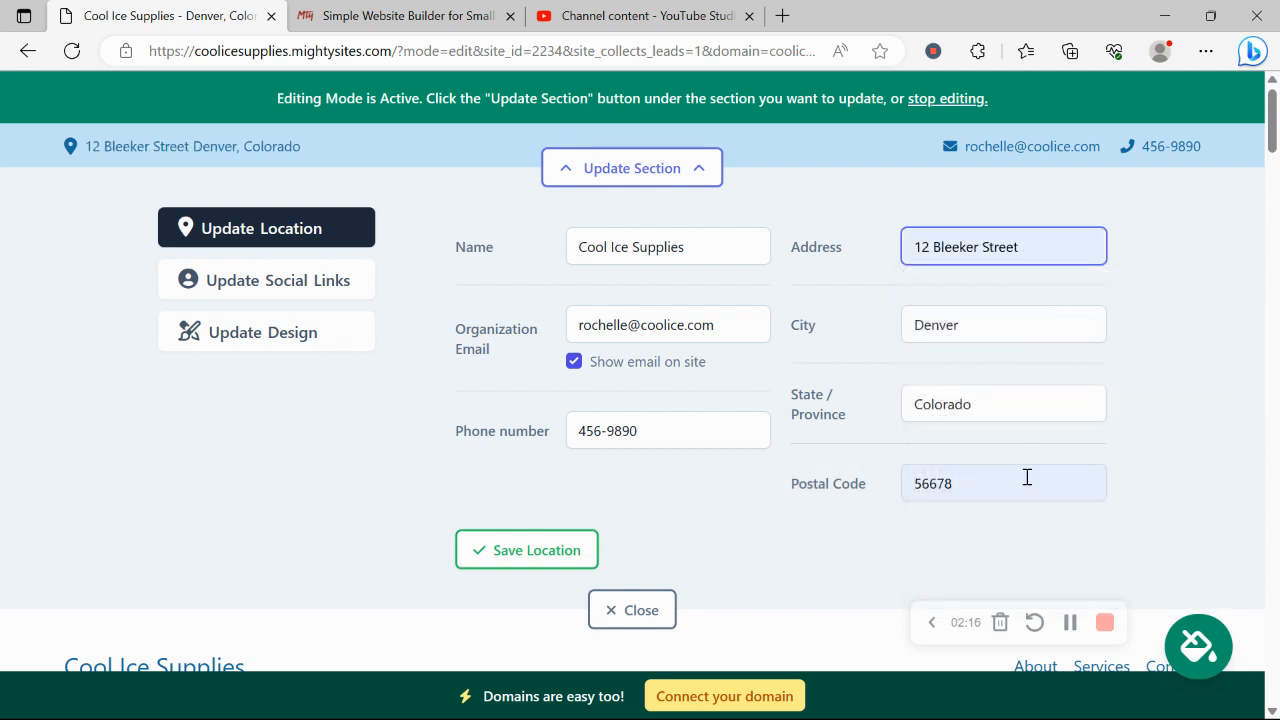
{"action": "left_click", "coordinate": [572, 555]}
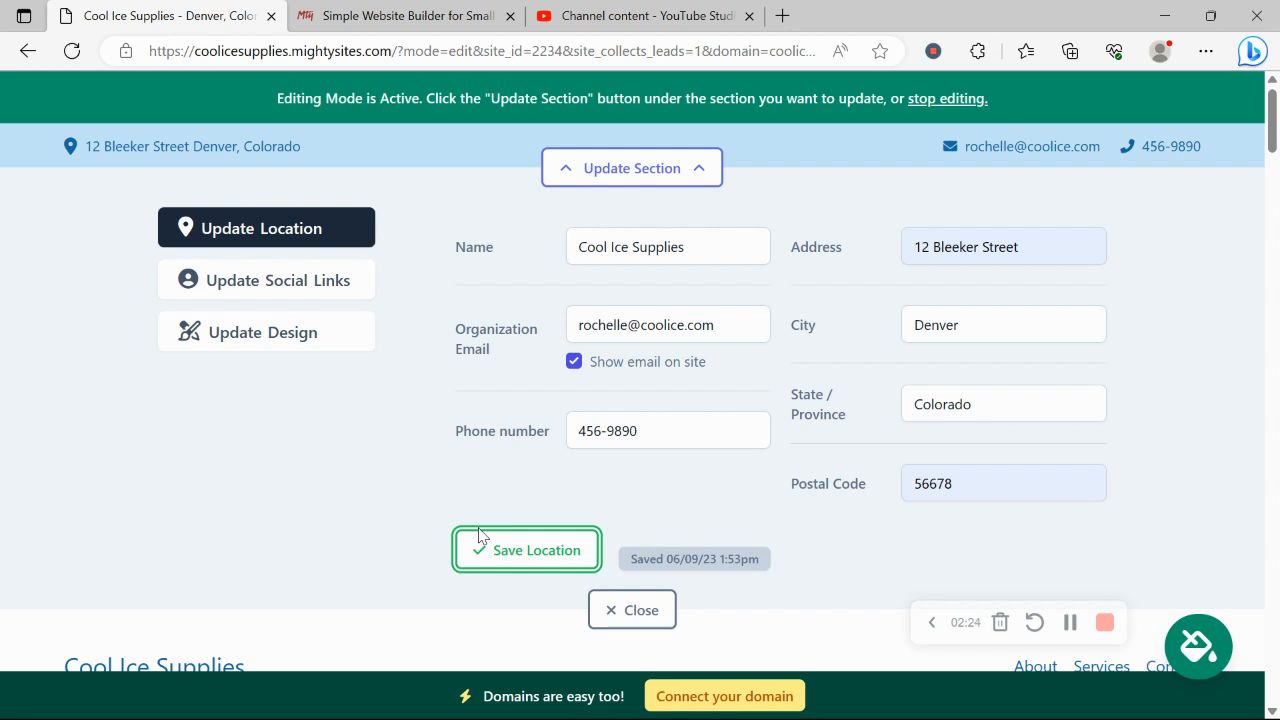
Enter the Instagram account in the social links and save
{"action": "left_click", "coordinate": [272, 285]}
{"action": "left_click", "coordinate": [642, 250]}
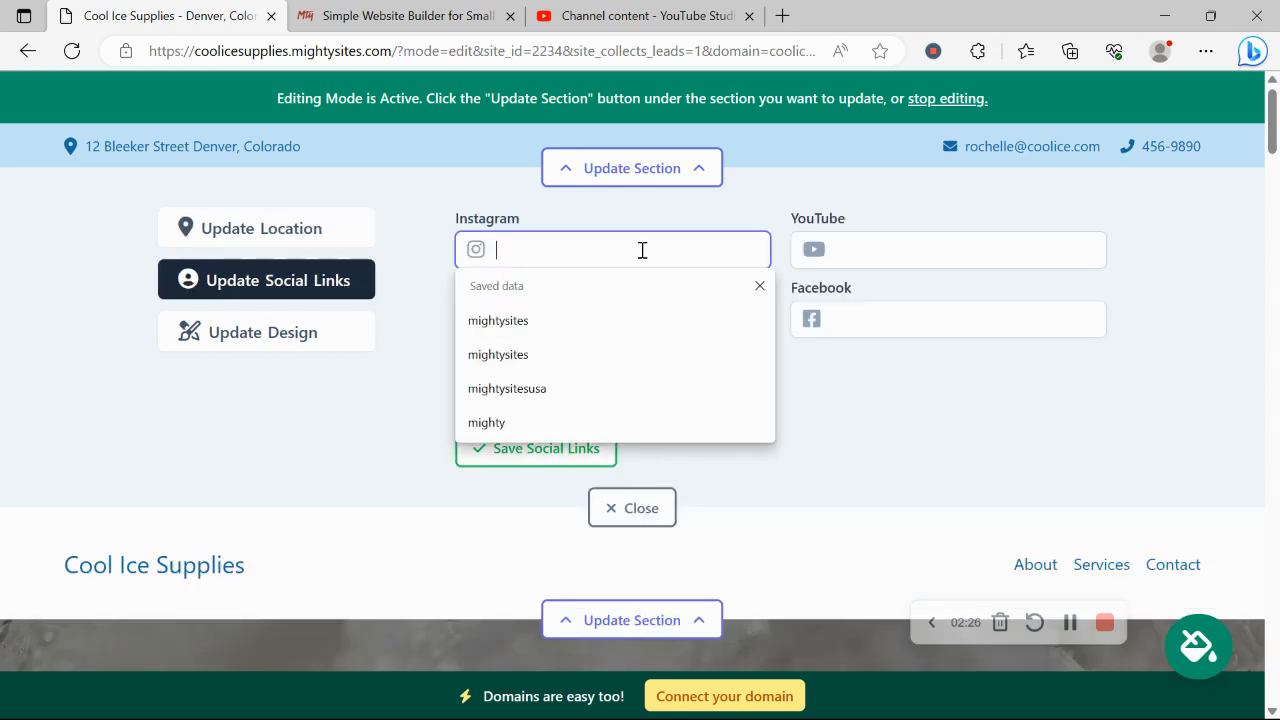
{"action": "type", "text": "mightysites"}
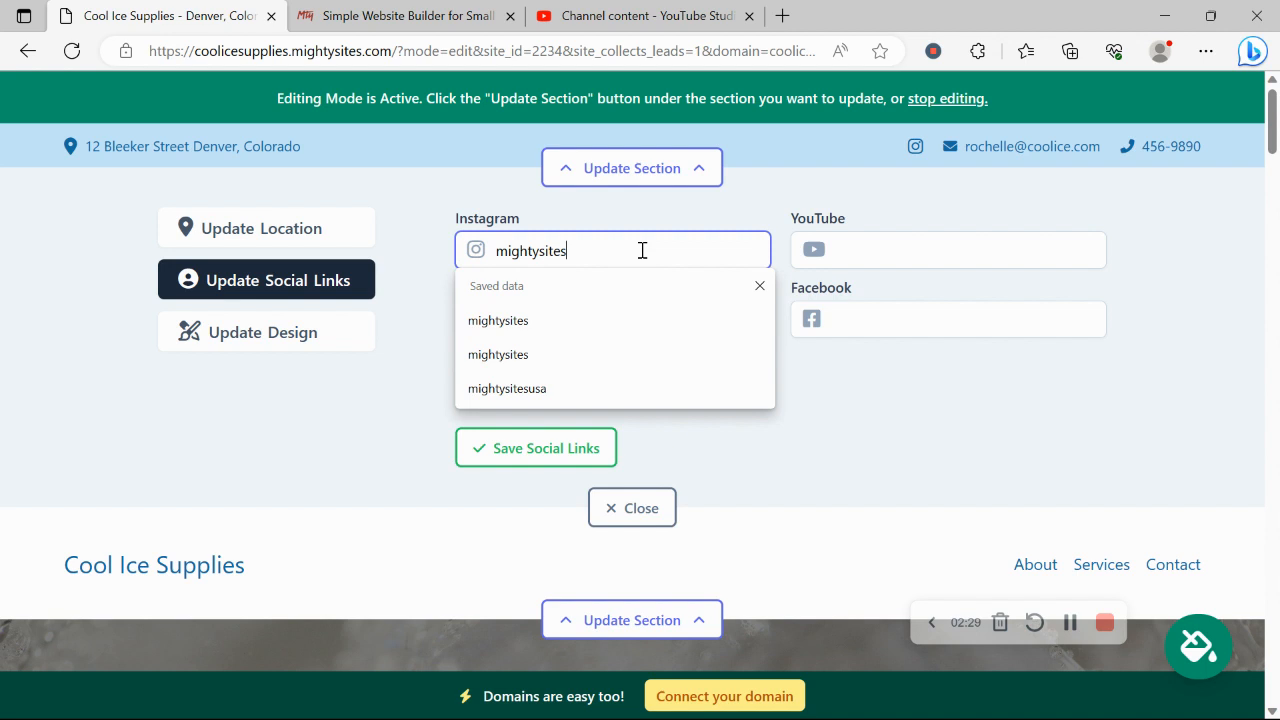
{"action": "left_click", "coordinate": [548, 455]}
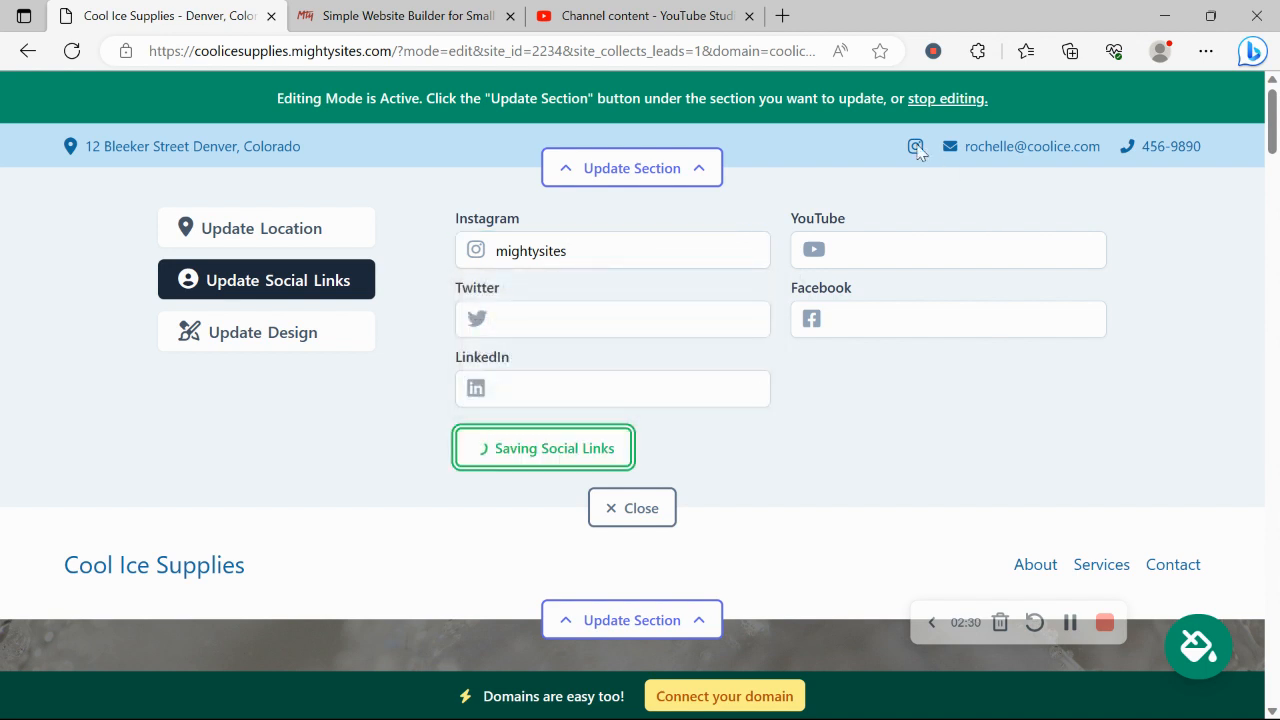
Upload the 'Mighty Sites Logo YouTube' image as the header logo and save it
{"action": "left_click", "coordinate": [632, 508]}
{"action": "left_click", "coordinate": [696, 280]}
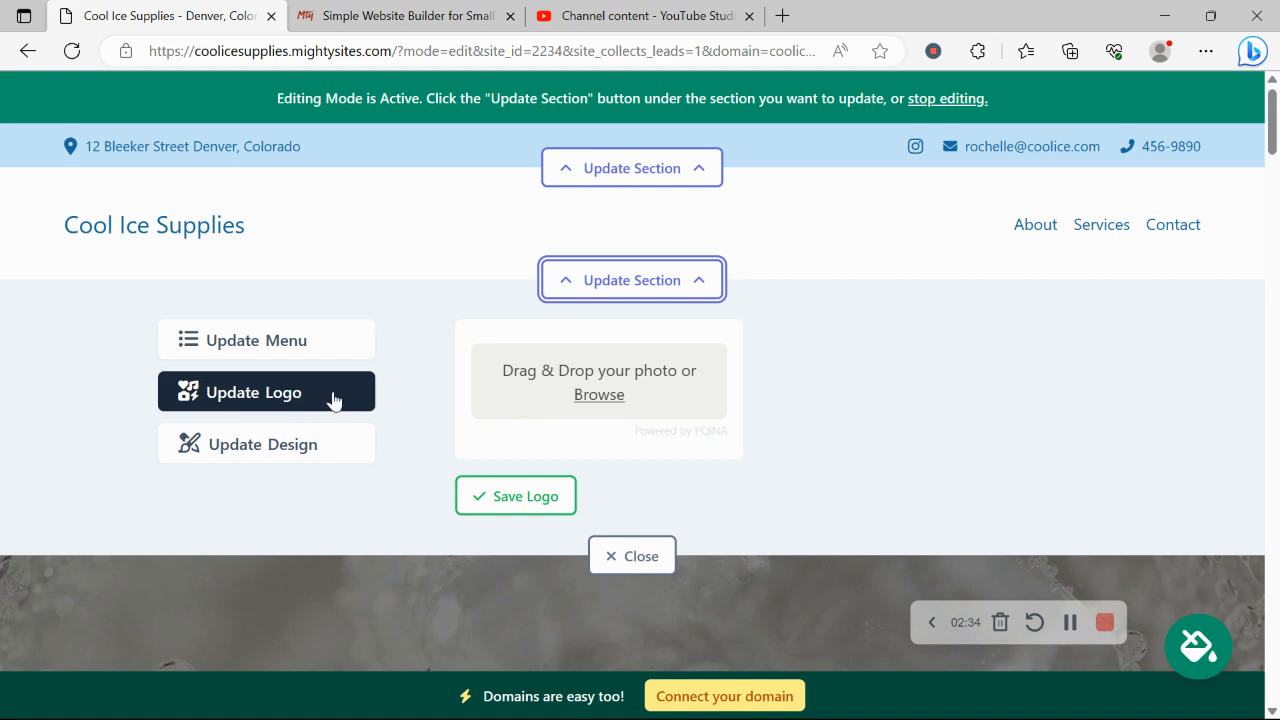
{"action": "left_click", "coordinate": [619, 396]}
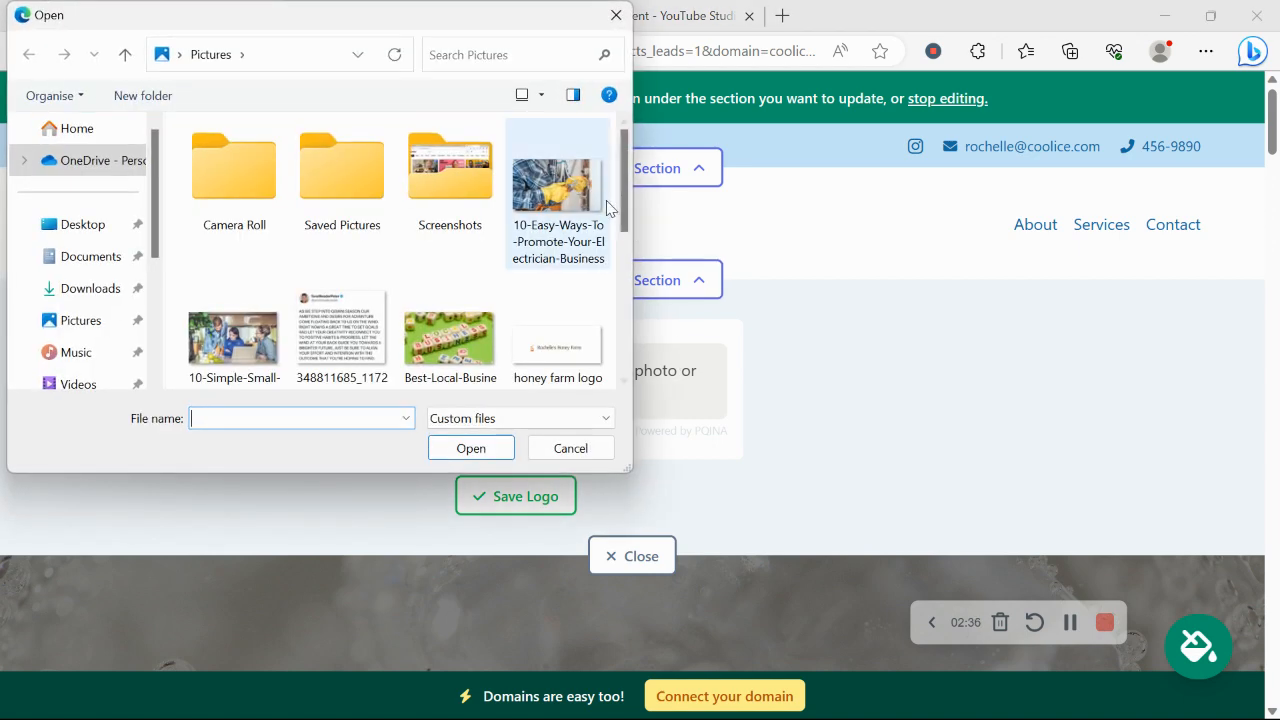
{"action": "left_click_drag", "start_coordinate": [623, 198], "coordinate": [628, 419]}
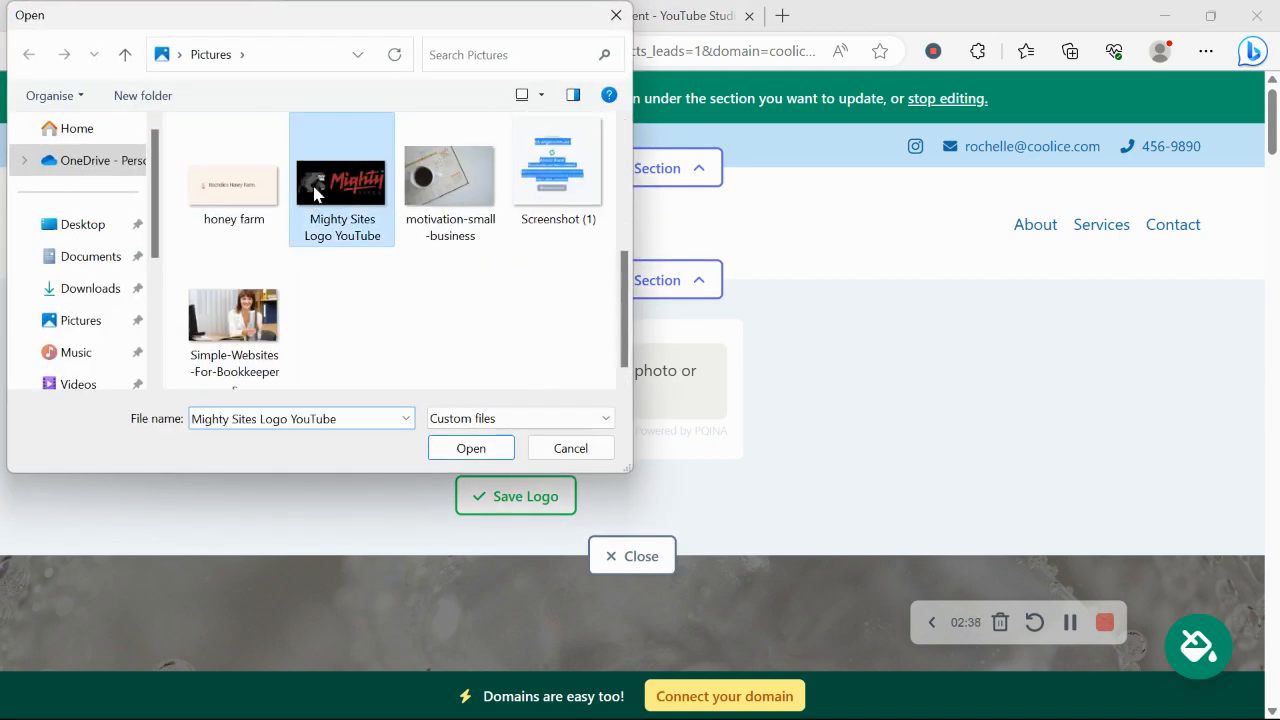
{"action": "double_click", "coordinate": [310, 186]}
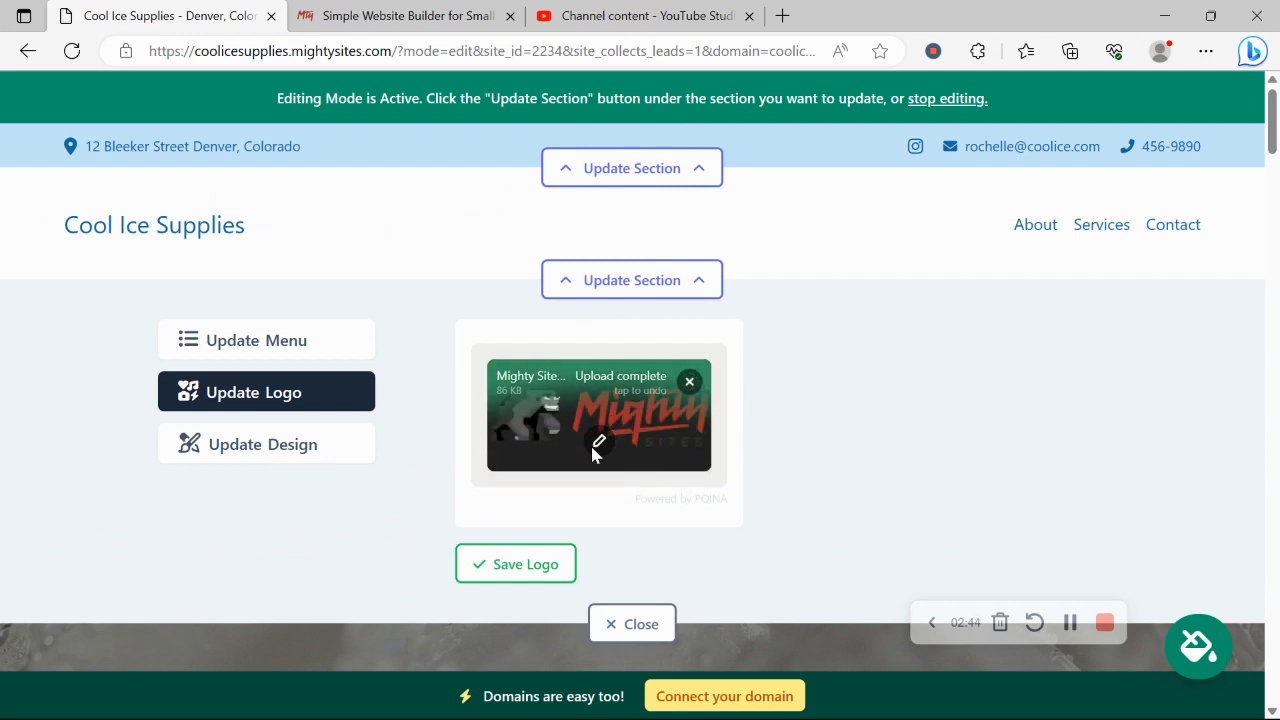
{"action": "double_click", "coordinate": [543, 566]}
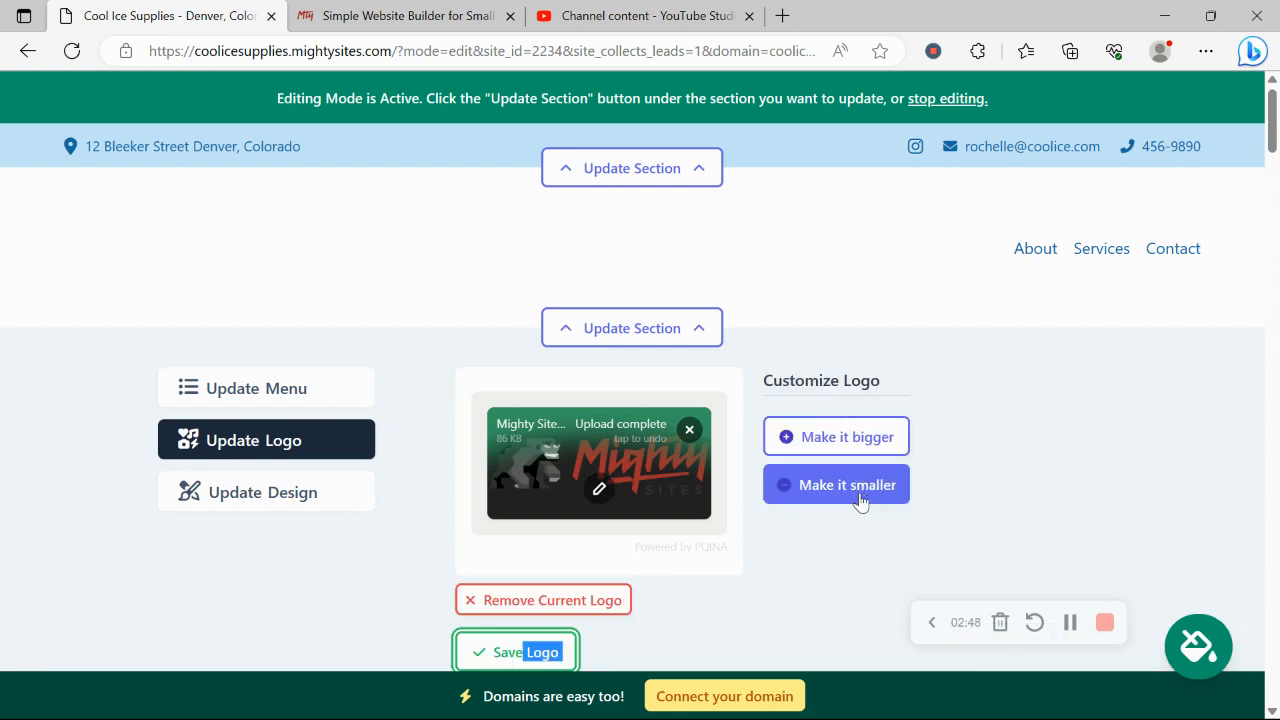
{"action": "scroll", "coordinate": [862, 502], "scroll_direction": "down", "scroll_amount": 3}
{"action": "left_click", "coordinate": [650, 503]}
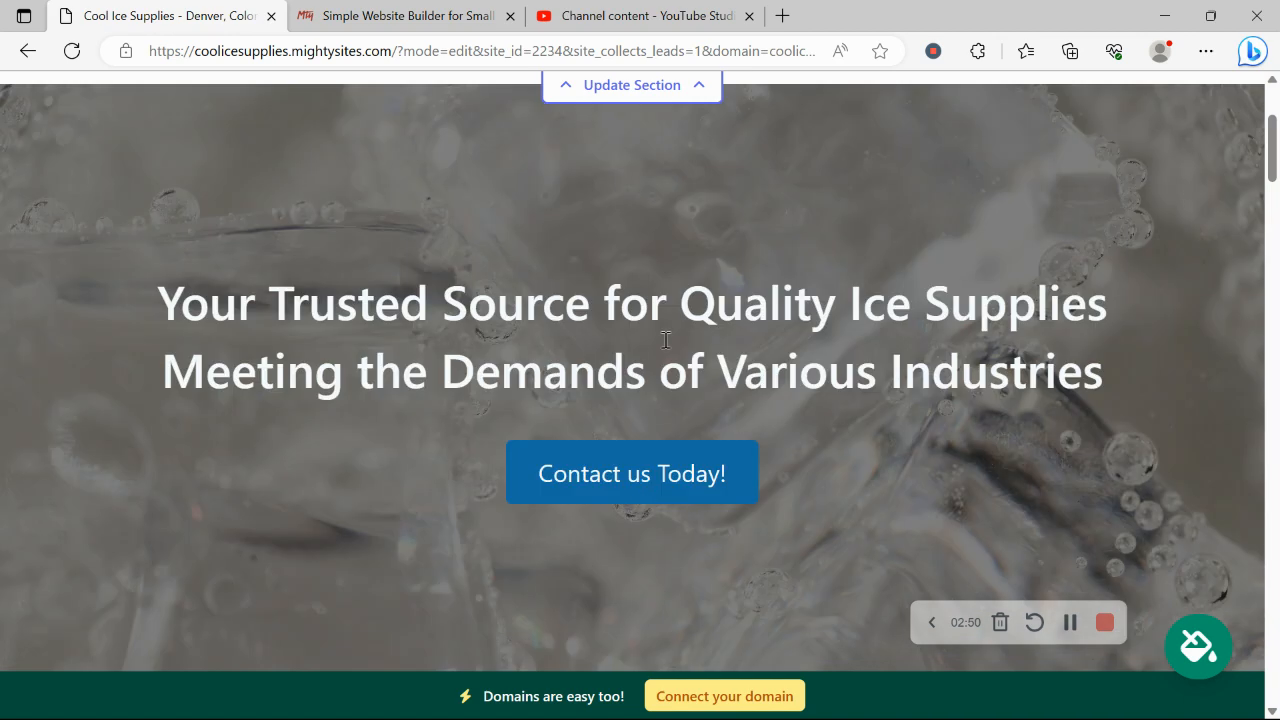
{"action": "scroll", "coordinate": [665, 347], "scroll_direction": "down", "scroll_amount": 4}
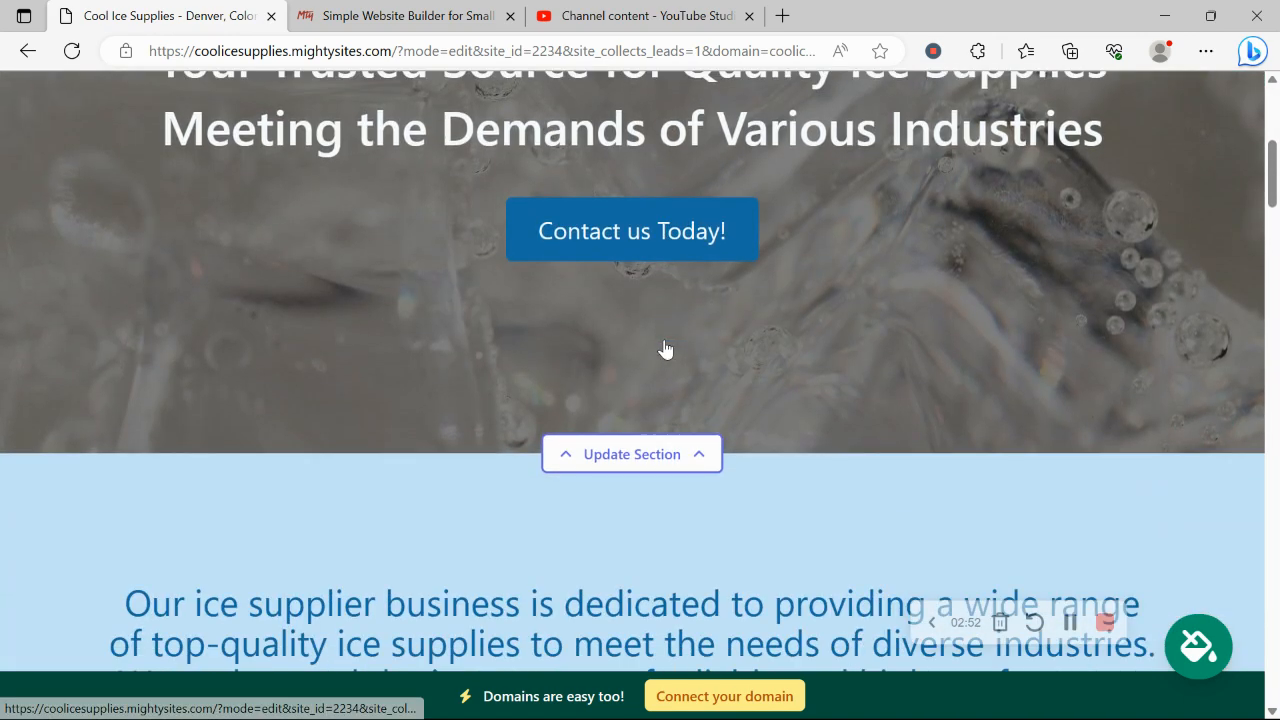
{"action": "scroll", "coordinate": [664, 347], "scroll_direction": "up", "scroll_amount": 5}
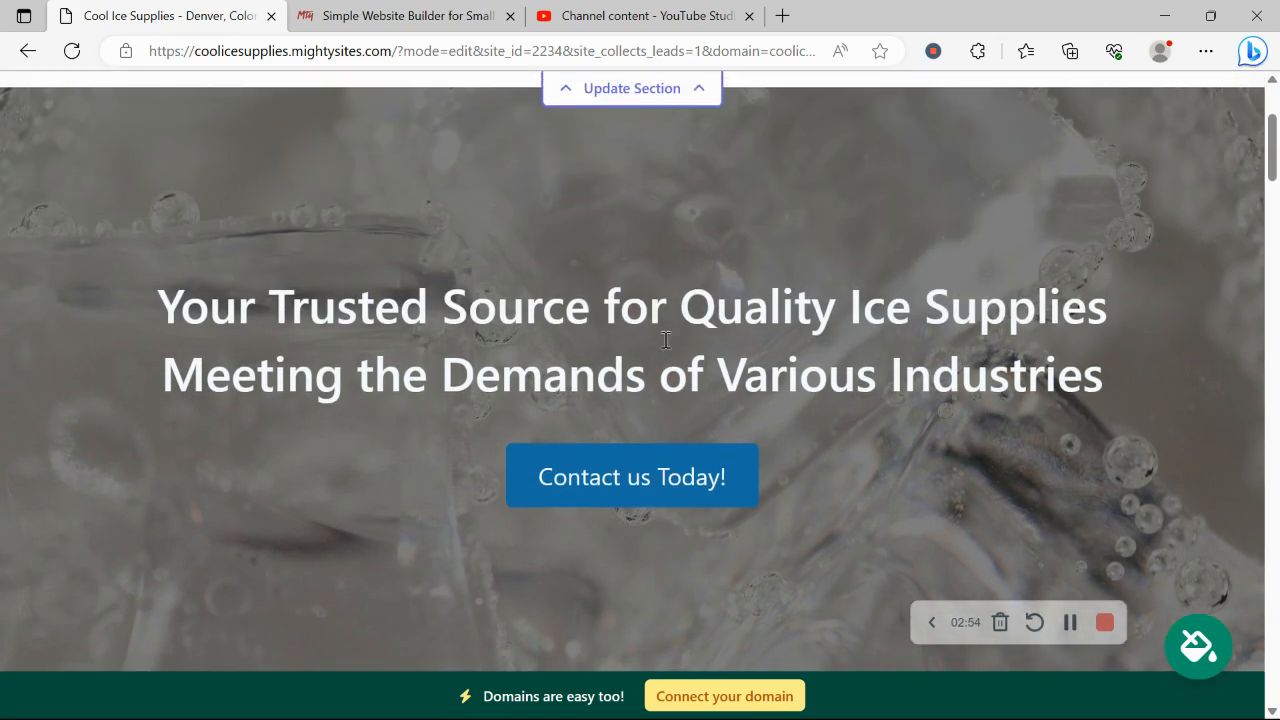
{"action": "scroll", "coordinate": [664, 347], "scroll_direction": "down", "scroll_amount": 1}
{"action": "scroll", "coordinate": [665, 348], "scroll_direction": "down", "scroll_amount": 7}
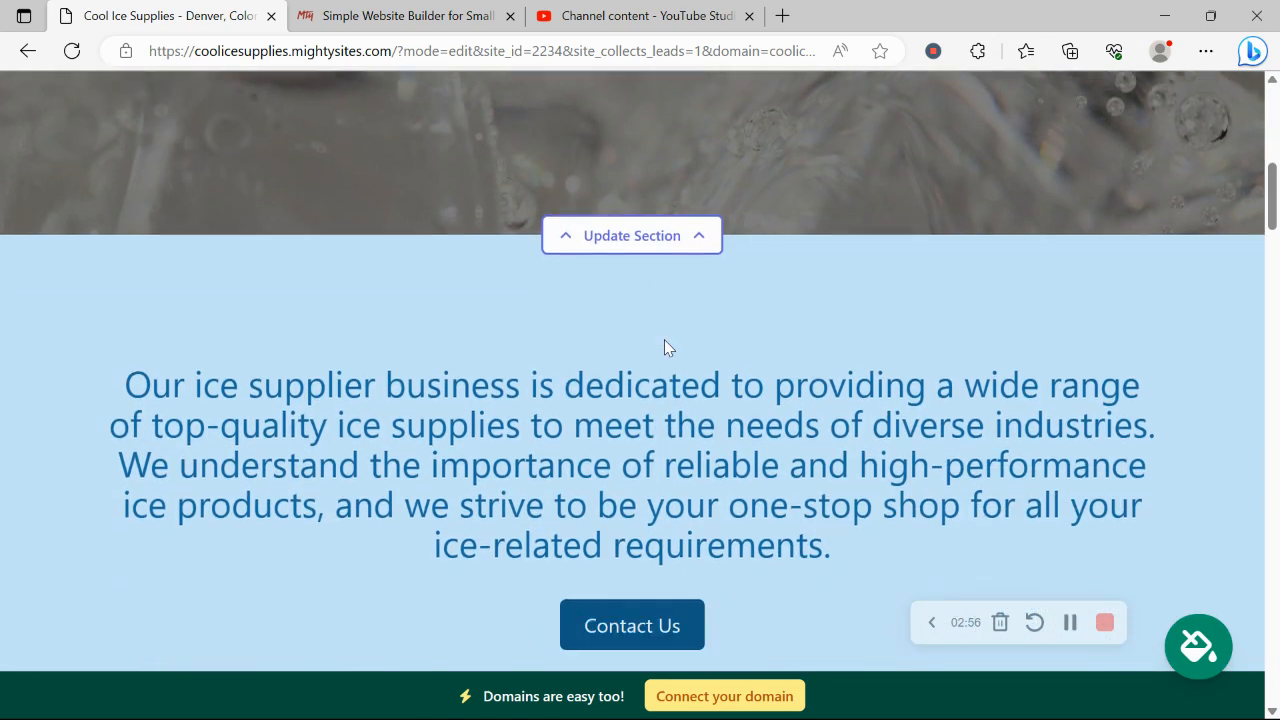
{"action": "scroll", "coordinate": [665, 348], "scroll_direction": "up", "scroll_amount": 2}
{"action": "scroll", "coordinate": [665, 347], "scroll_direction": "down", "scroll_amount": 4}
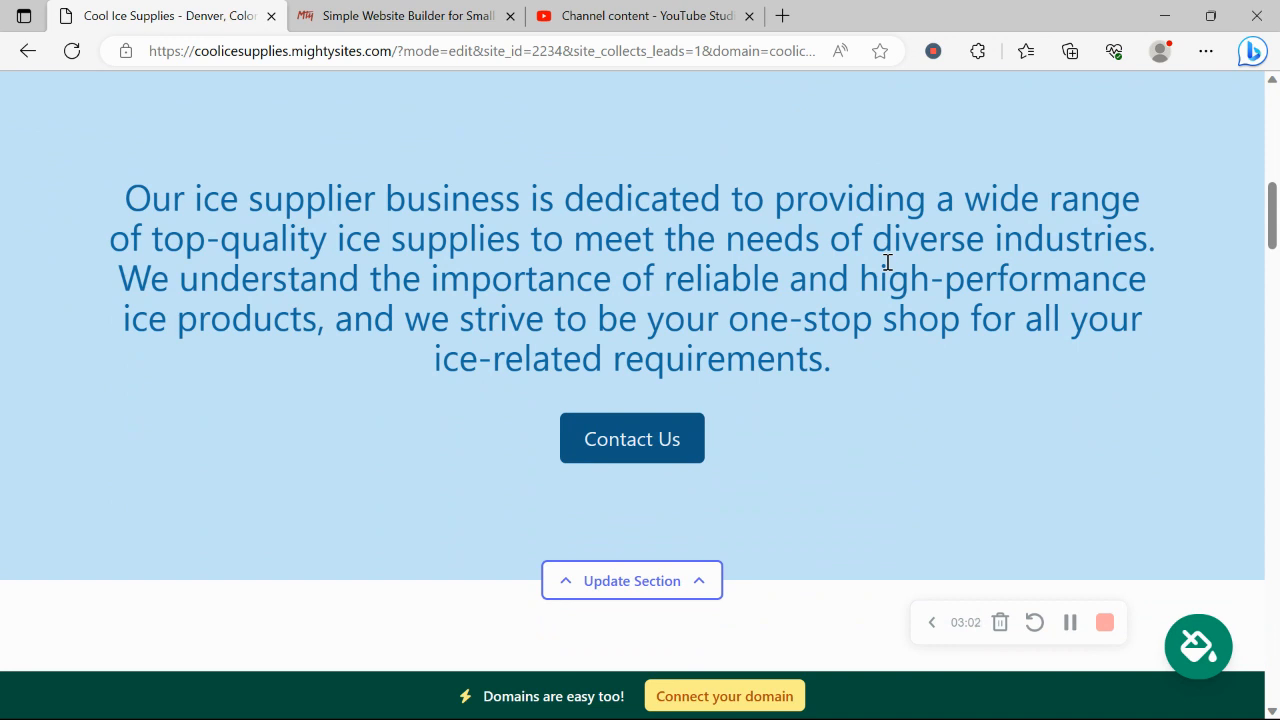
{"action": "left_click", "coordinate": [1202, 652]}
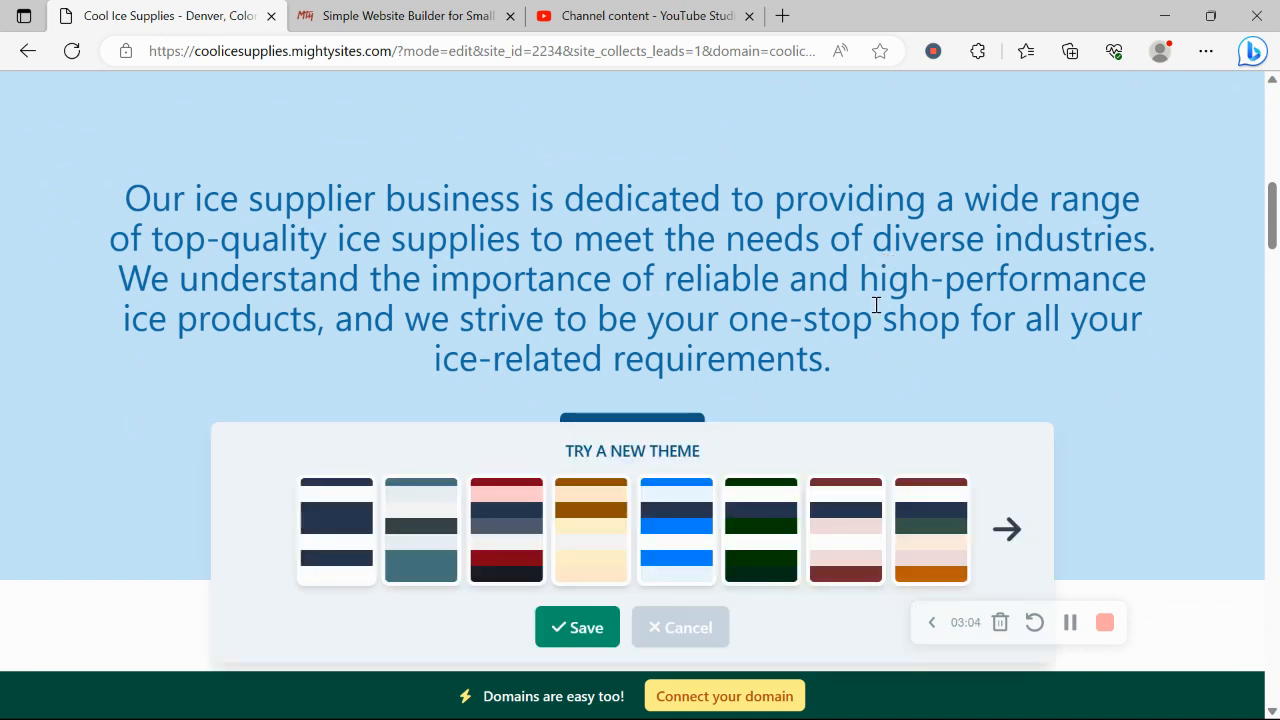
{"action": "left_click", "coordinate": [442, 542]}
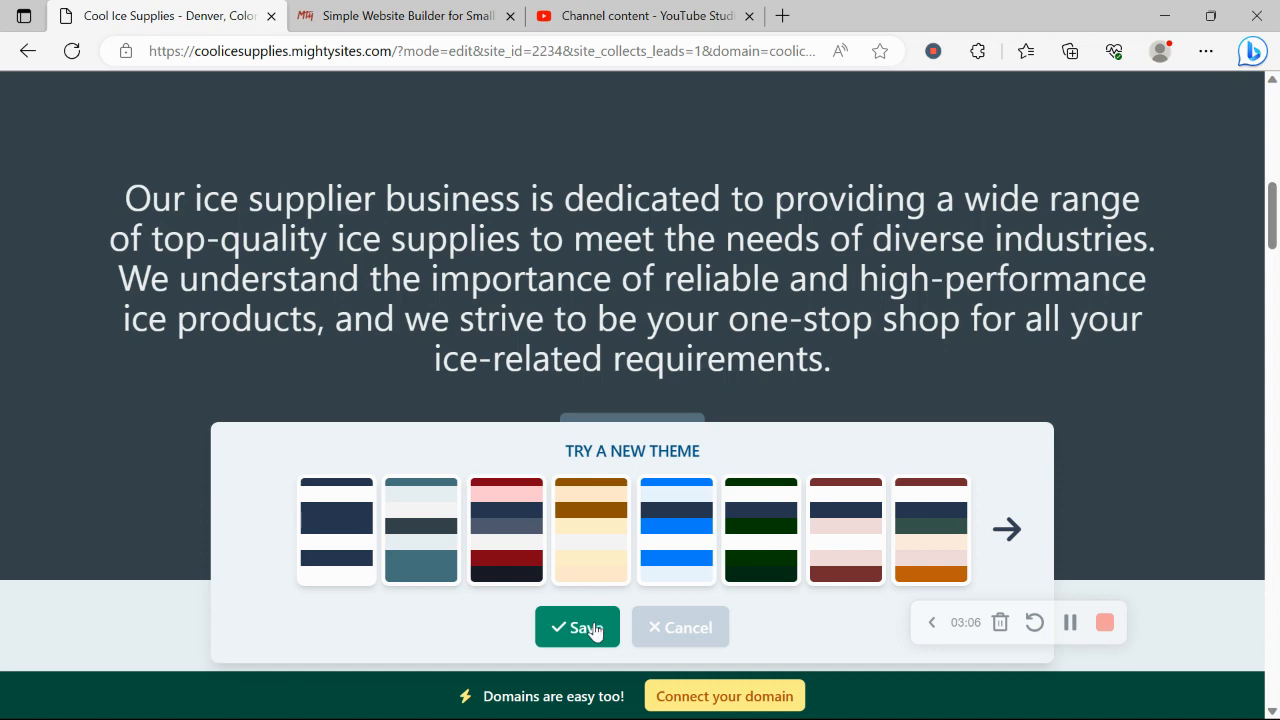
{"action": "scroll", "coordinate": [567, 447], "scroll_direction": "up", "scroll_amount": 8}
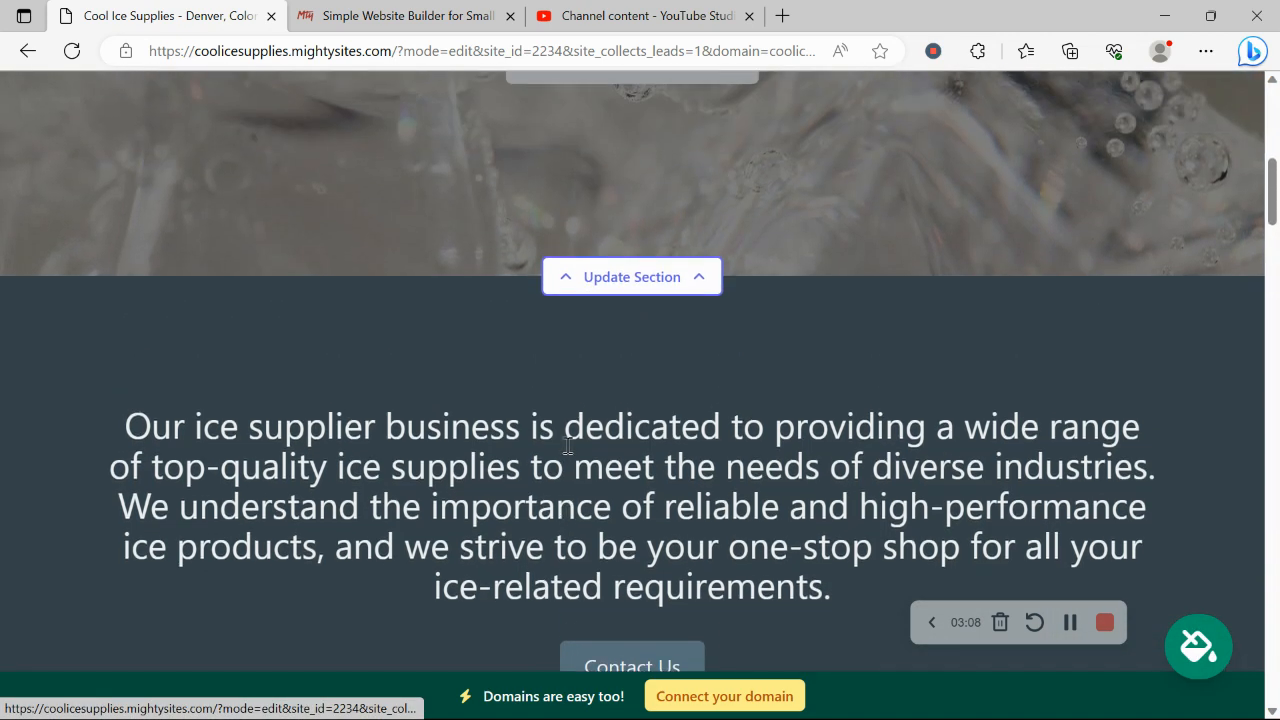
{"action": "scroll", "coordinate": [567, 450], "scroll_direction": "down", "scroll_amount": 5}
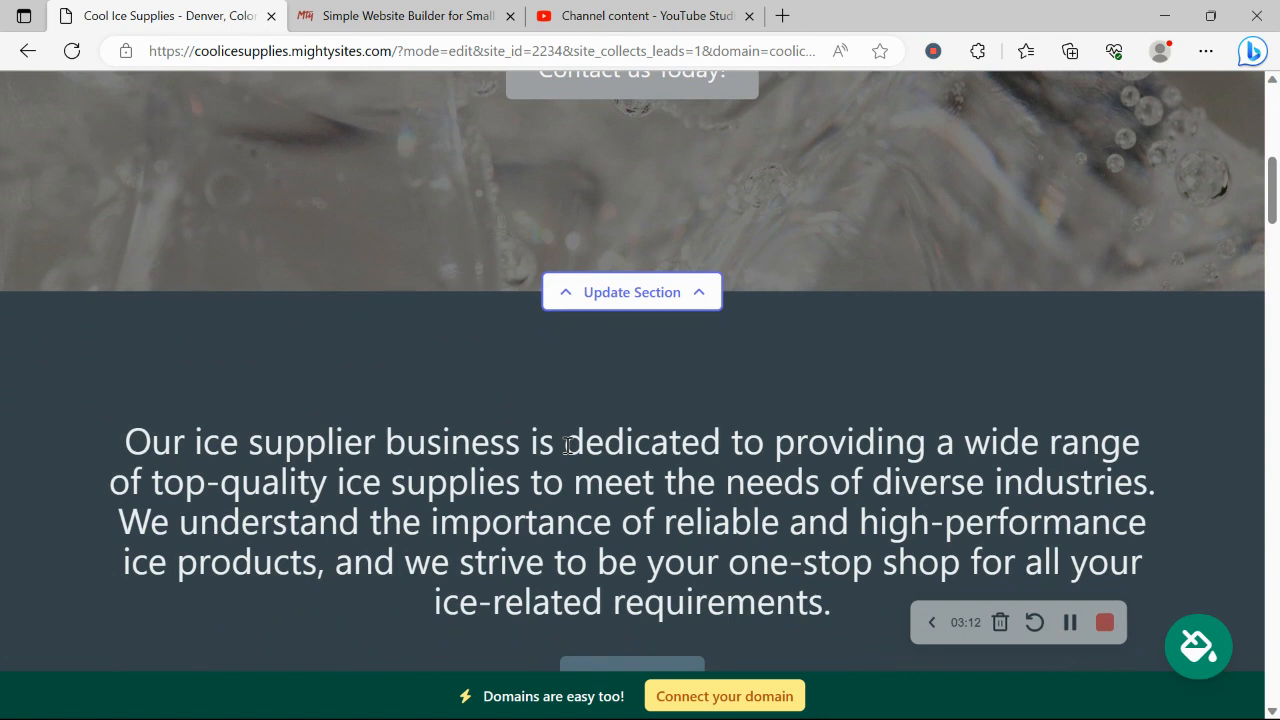
{"action": "scroll", "coordinate": [567, 447], "scroll_direction": "up", "scroll_amount": 1}
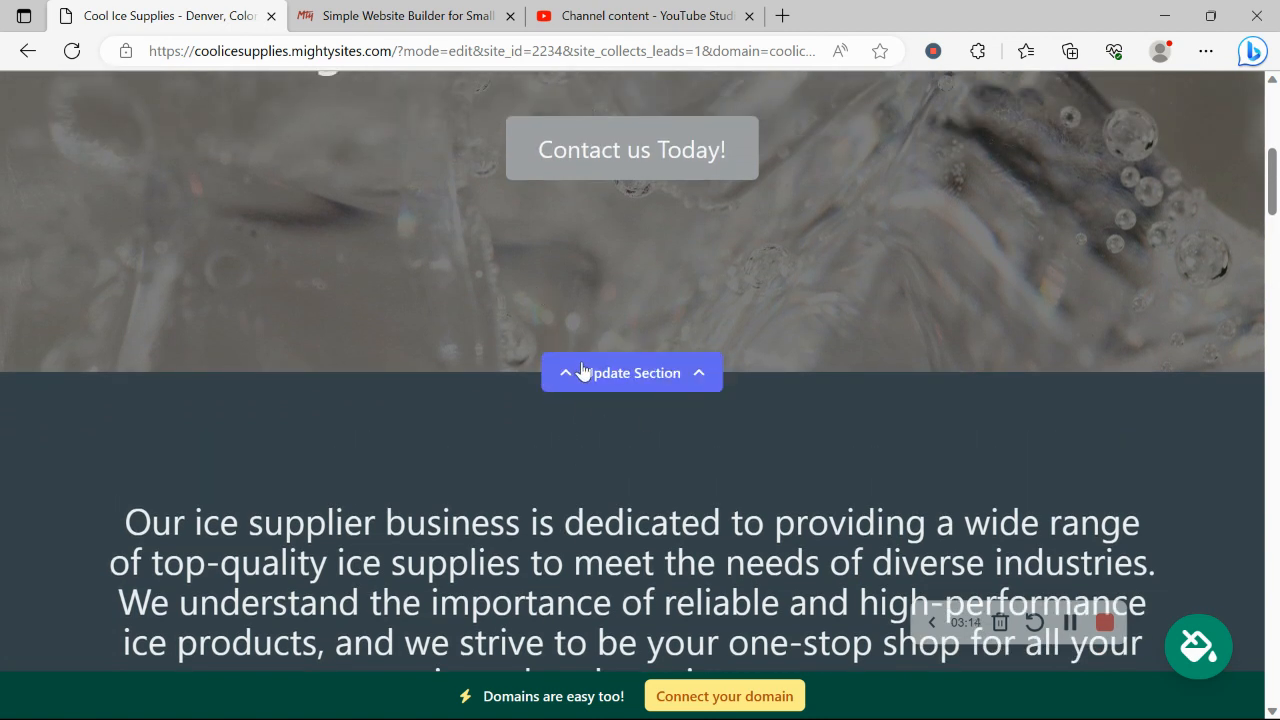
Search the hero's stock photo library for 'ice drink' images and browse the results
{"action": "left_click", "coordinate": [648, 385]}
{"action": "scroll", "coordinate": [371, 352], "scroll_direction": "down", "scroll_amount": 1}
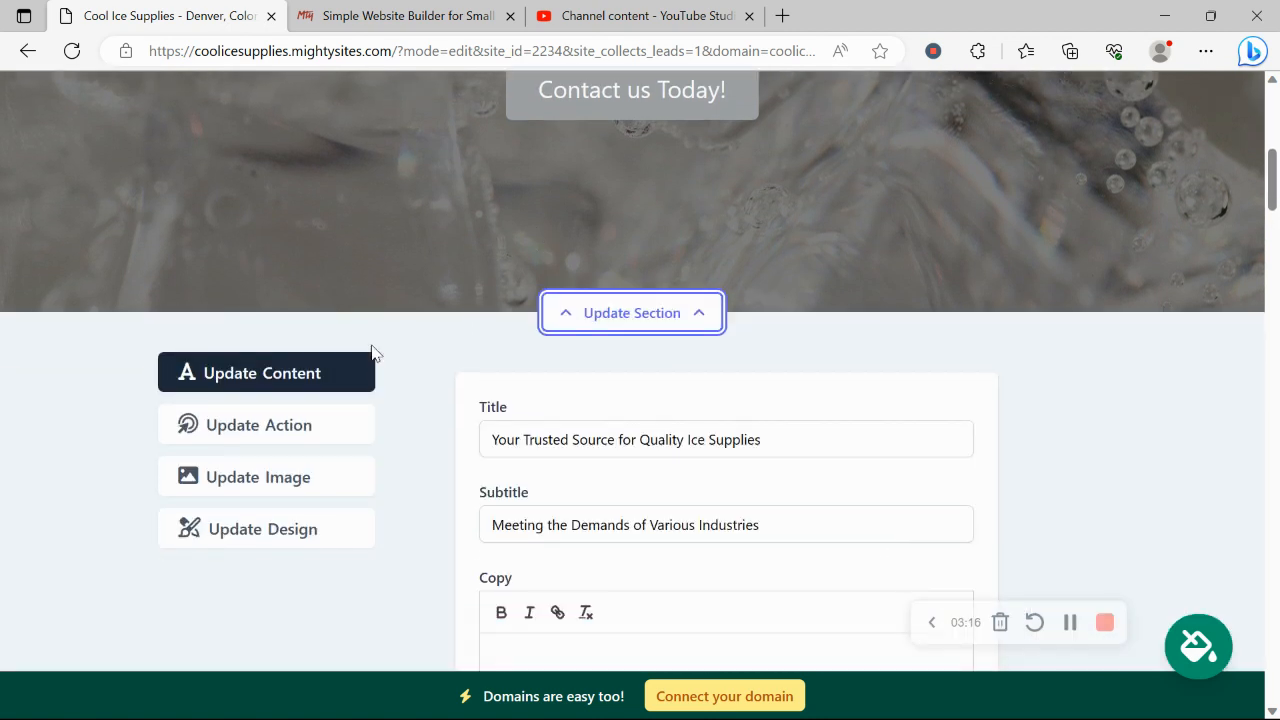
{"action": "left_click", "coordinate": [334, 452]}
{"action": "scroll", "coordinate": [791, 361], "scroll_direction": "down", "scroll_amount": 1}
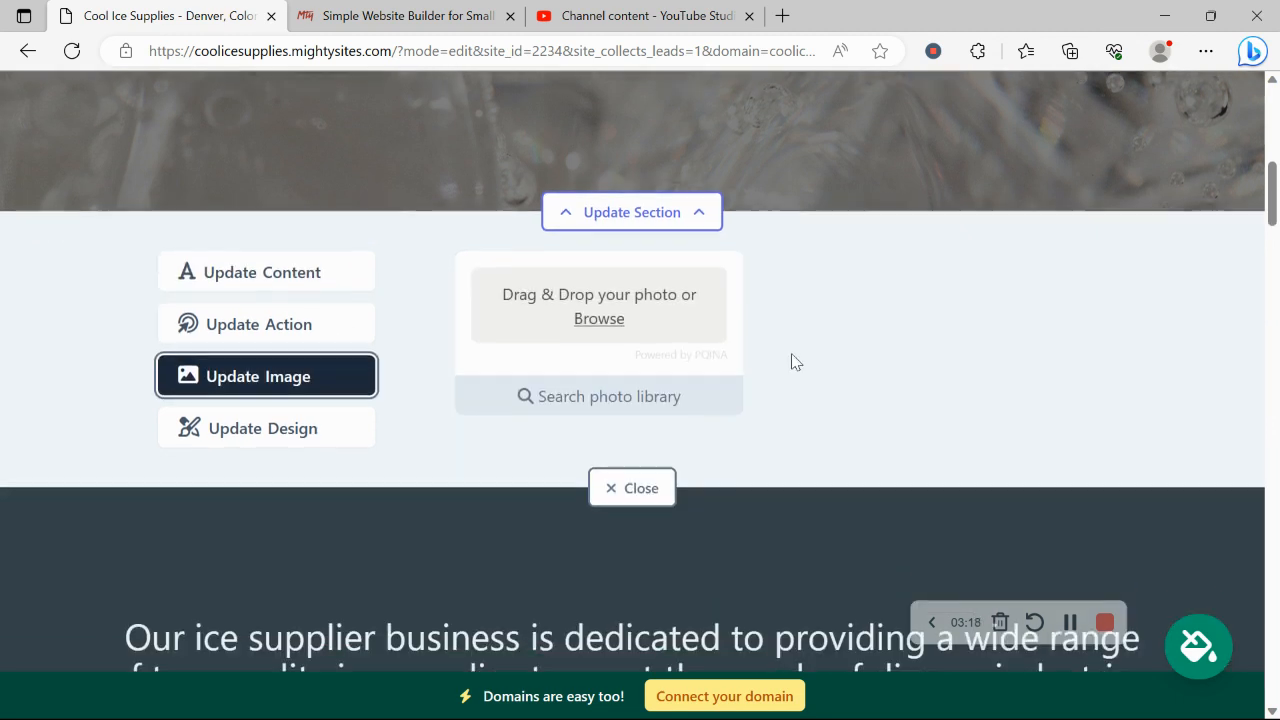
{"action": "left_click", "coordinate": [638, 400]}
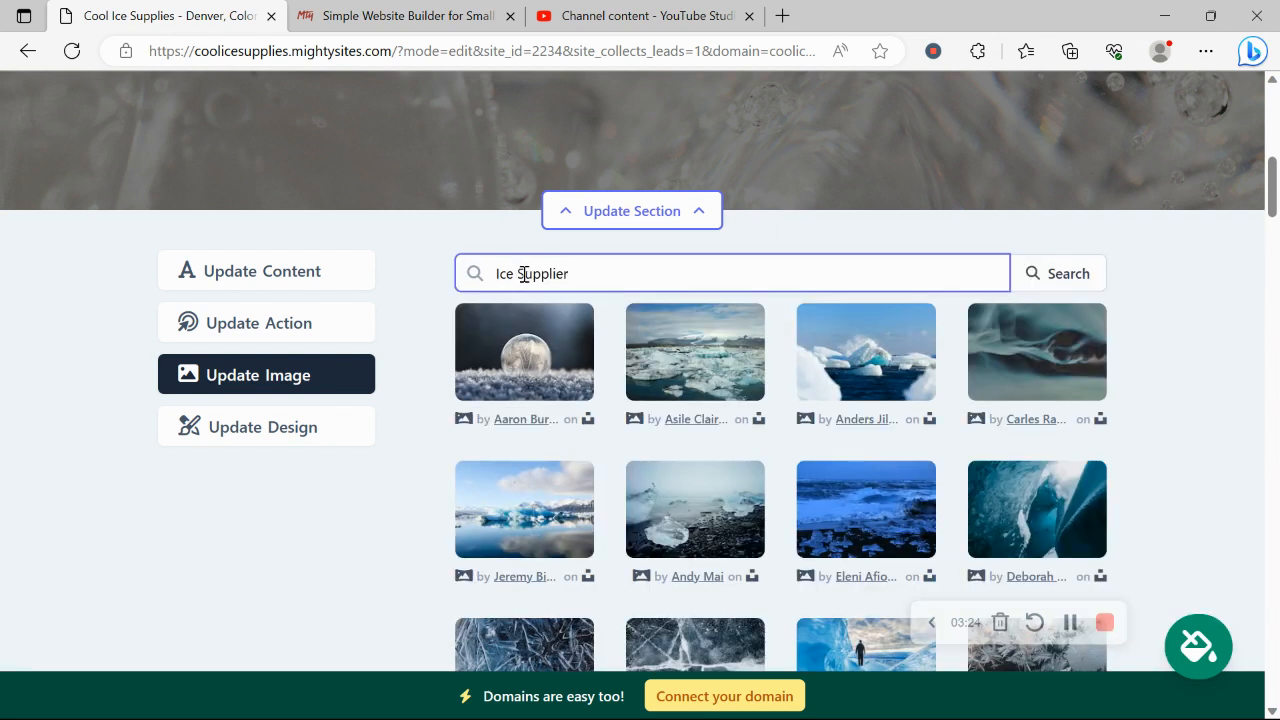
{"action": "left_click_drag", "start_coordinate": [521, 273], "coordinate": [702, 256]}
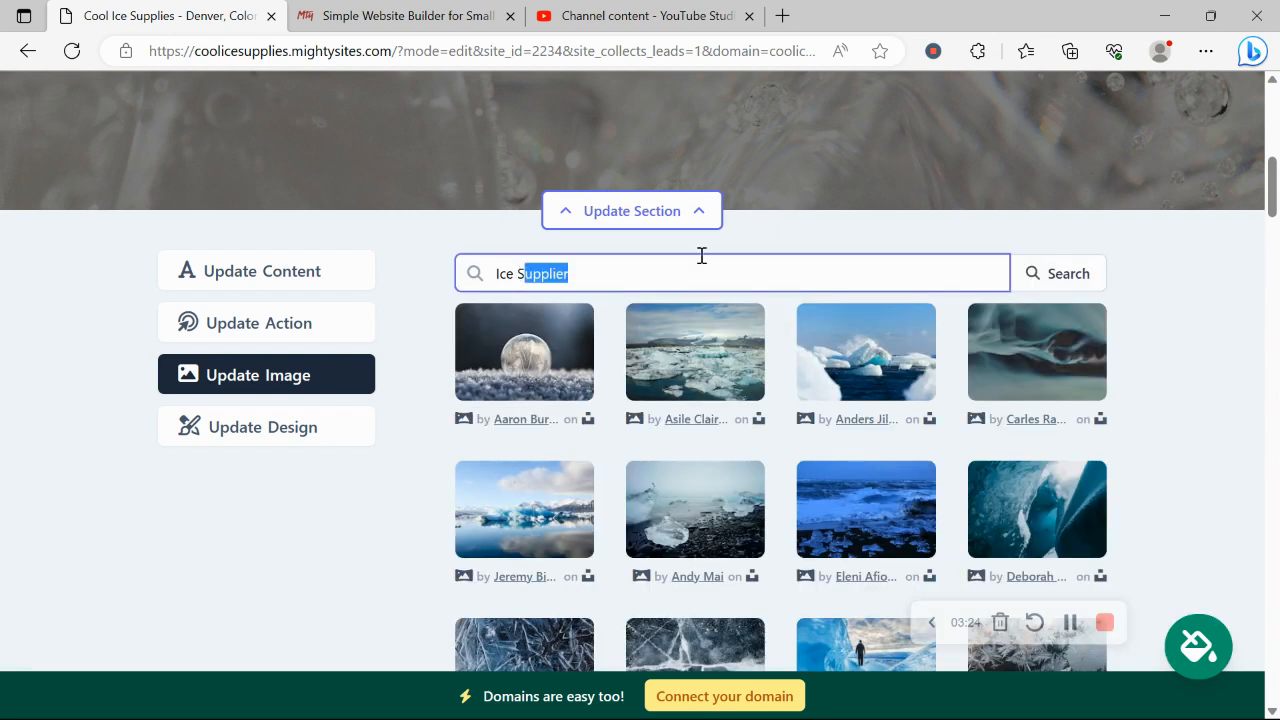
{"action": "key", "text": "BackSpace"}
{"action": "key", "text": "BackSpace"}
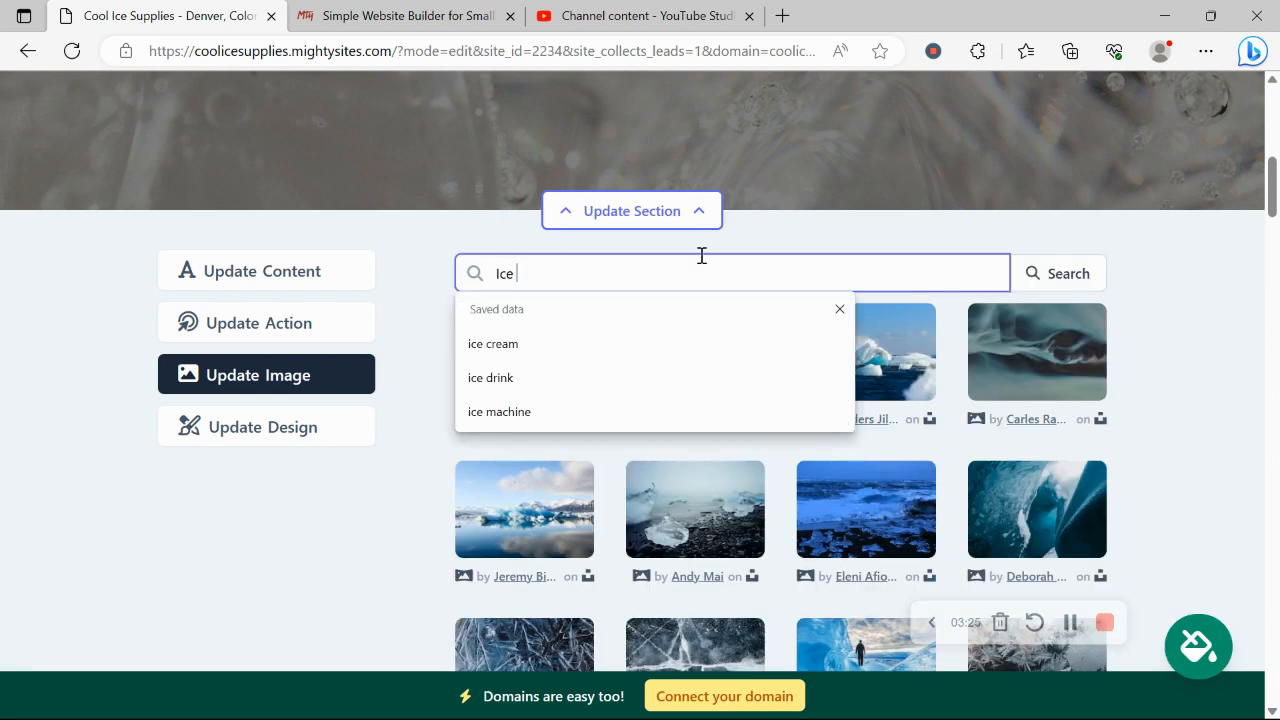
{"action": "left_click", "coordinate": [553, 390]}
{"action": "left_click", "coordinate": [1056, 275]}
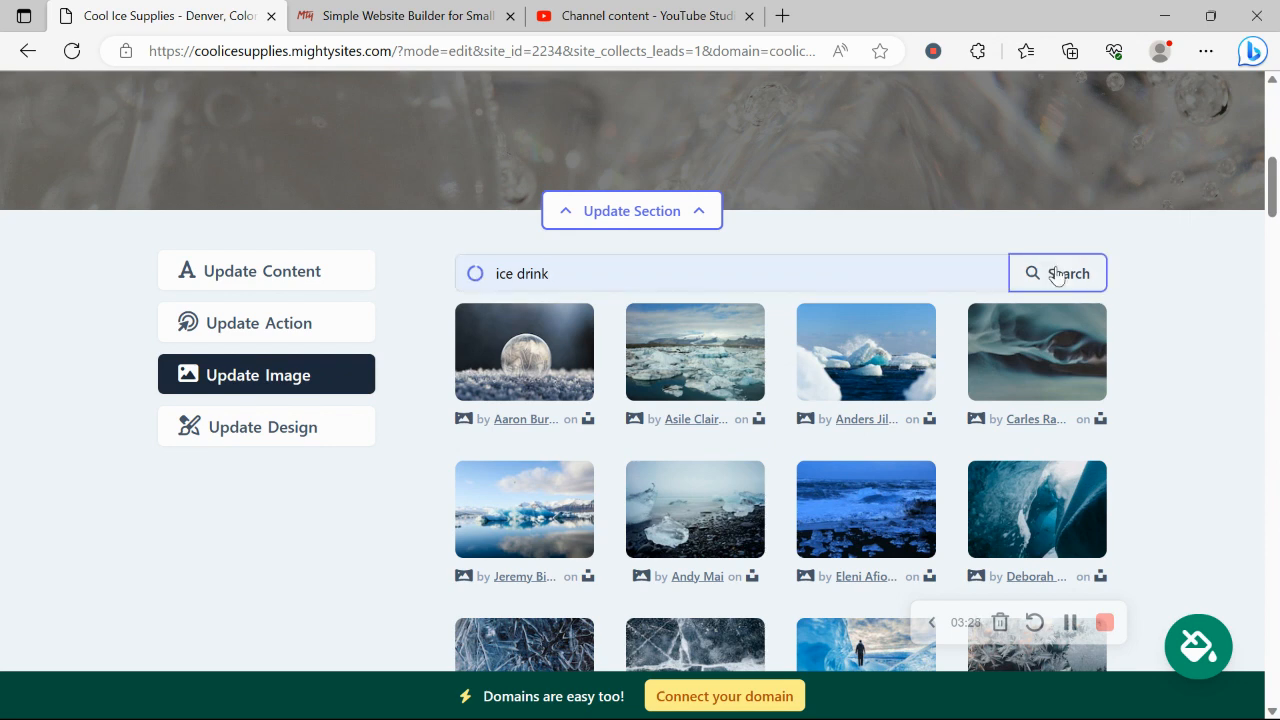
{"action": "left_click", "coordinate": [1056, 276]}
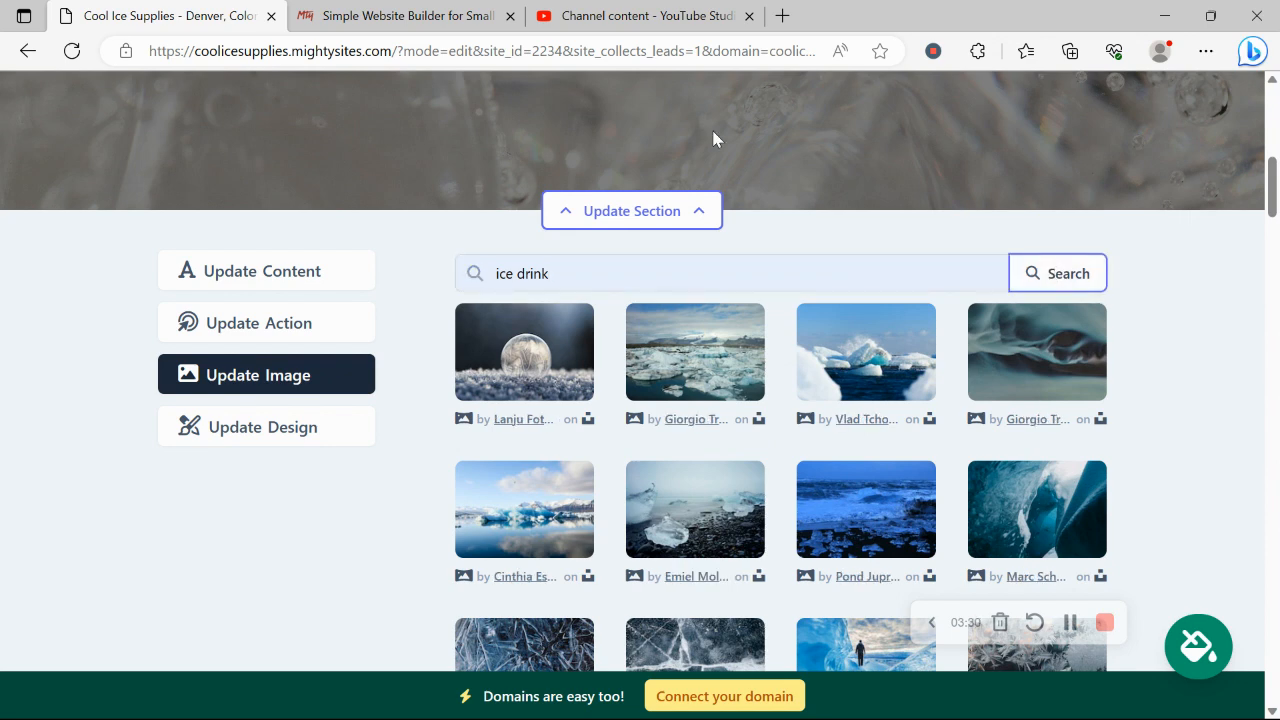
{"action": "scroll", "coordinate": [714, 130], "scroll_direction": "down", "scroll_amount": 2}
{"action": "scroll", "coordinate": [815, 521], "scroll_direction": "down", "scroll_amount": 2}
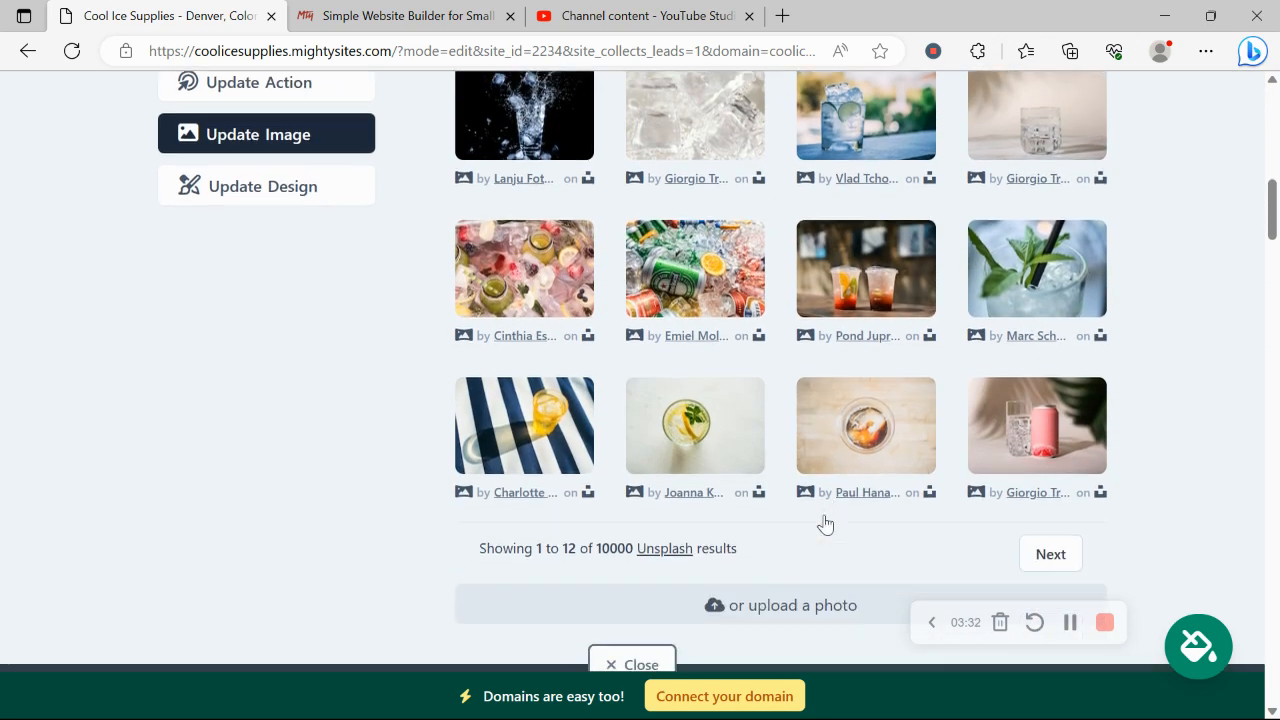
{"action": "scroll", "coordinate": [826, 523], "scroll_direction": "up", "scroll_amount": 4}
Check the hero button's link without changing it, then return to the title and subtitle fields
{"action": "left_click", "coordinate": [306, 320]}
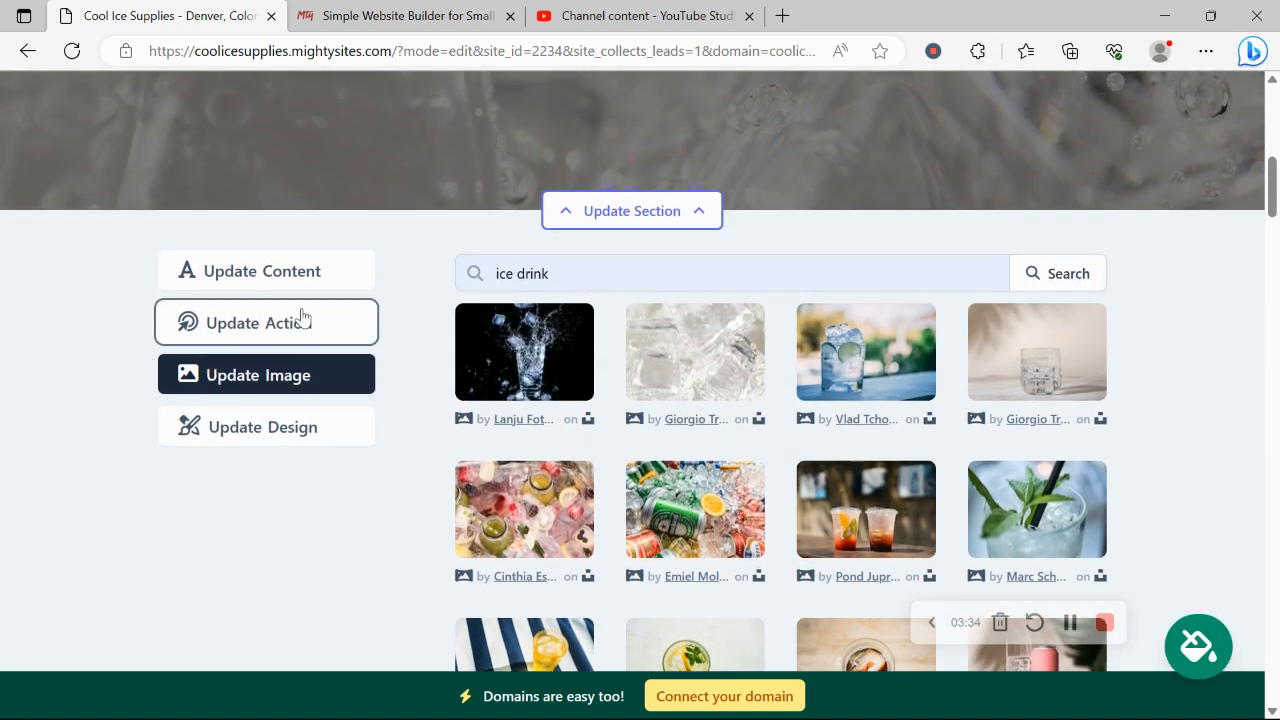
{"action": "scroll", "coordinate": [478, 374], "scroll_direction": "up", "scroll_amount": 4}
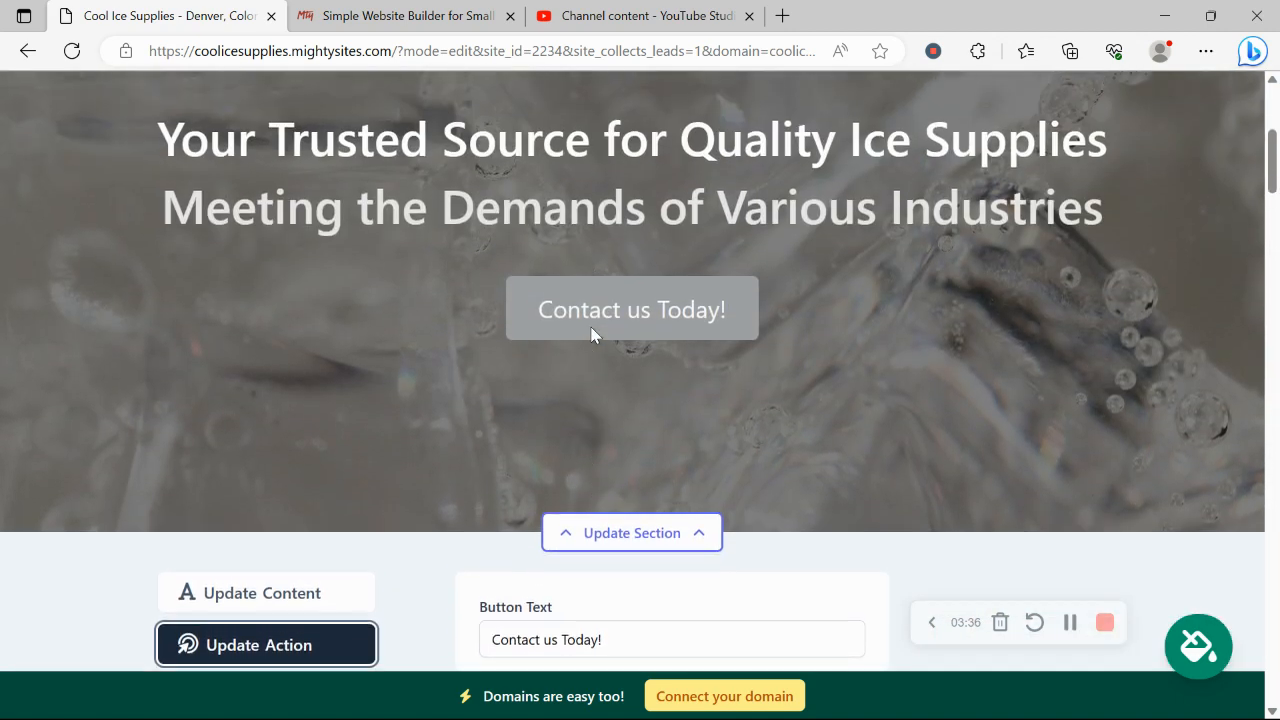
{"action": "scroll", "coordinate": [800, 316], "scroll_direction": "down", "scroll_amount": 3}
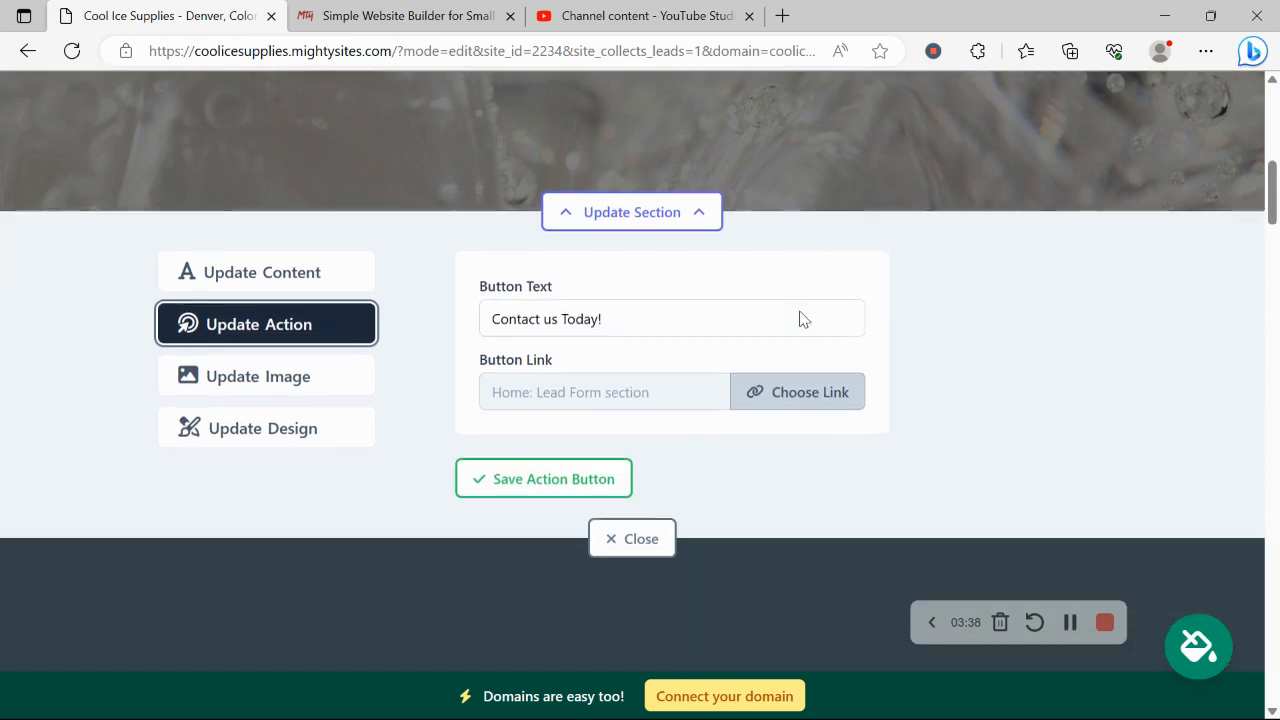
{"action": "left_click", "coordinate": [846, 403]}
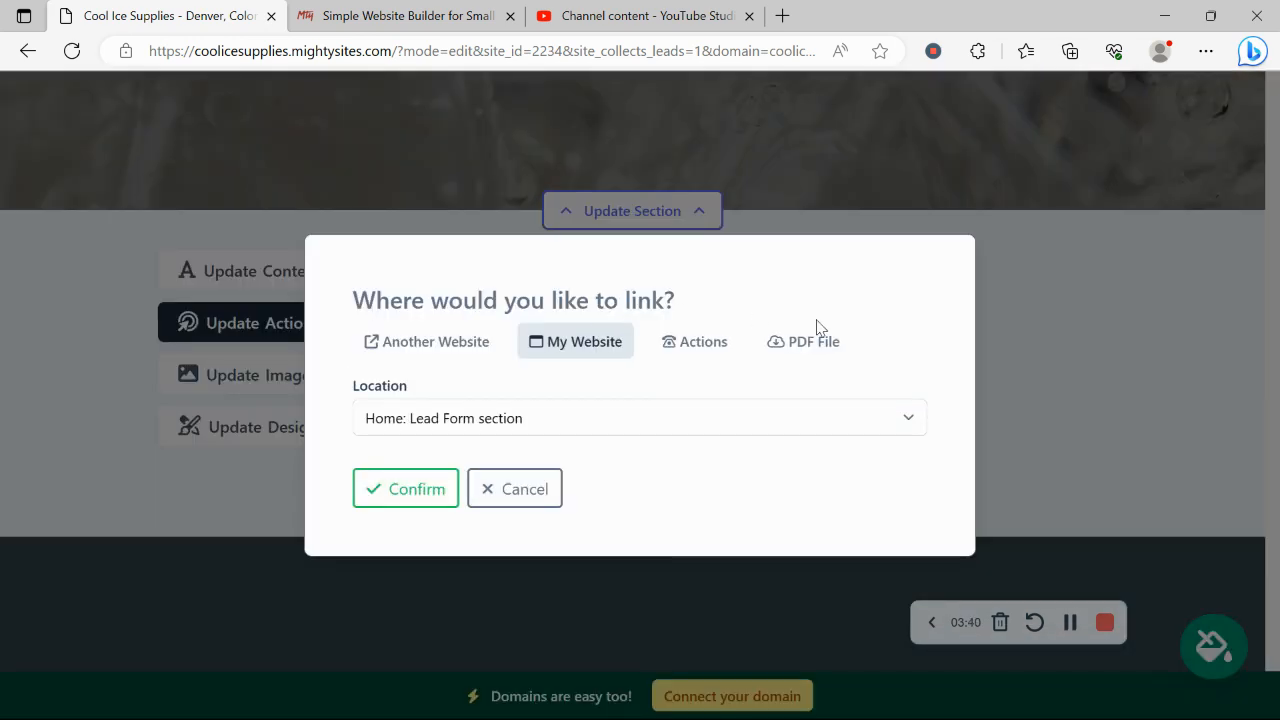
{"action": "left_click", "coordinate": [521, 502]}
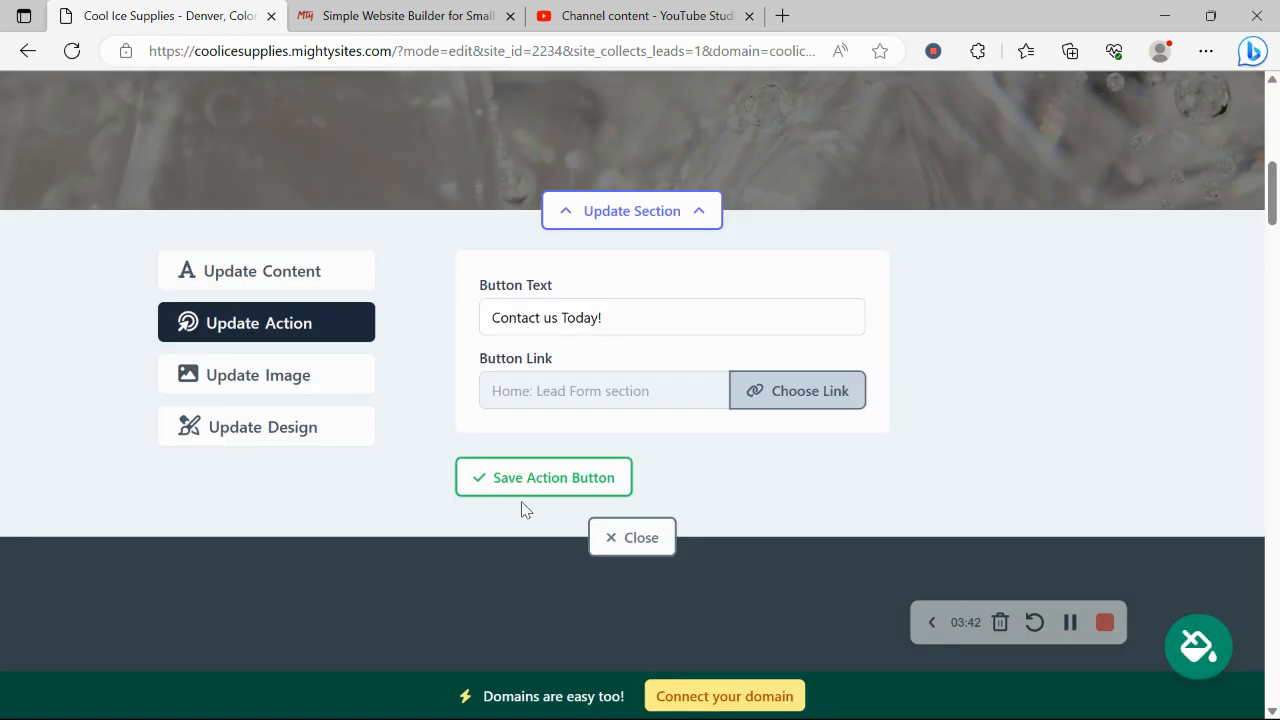
{"action": "left_click", "coordinate": [303, 279]}
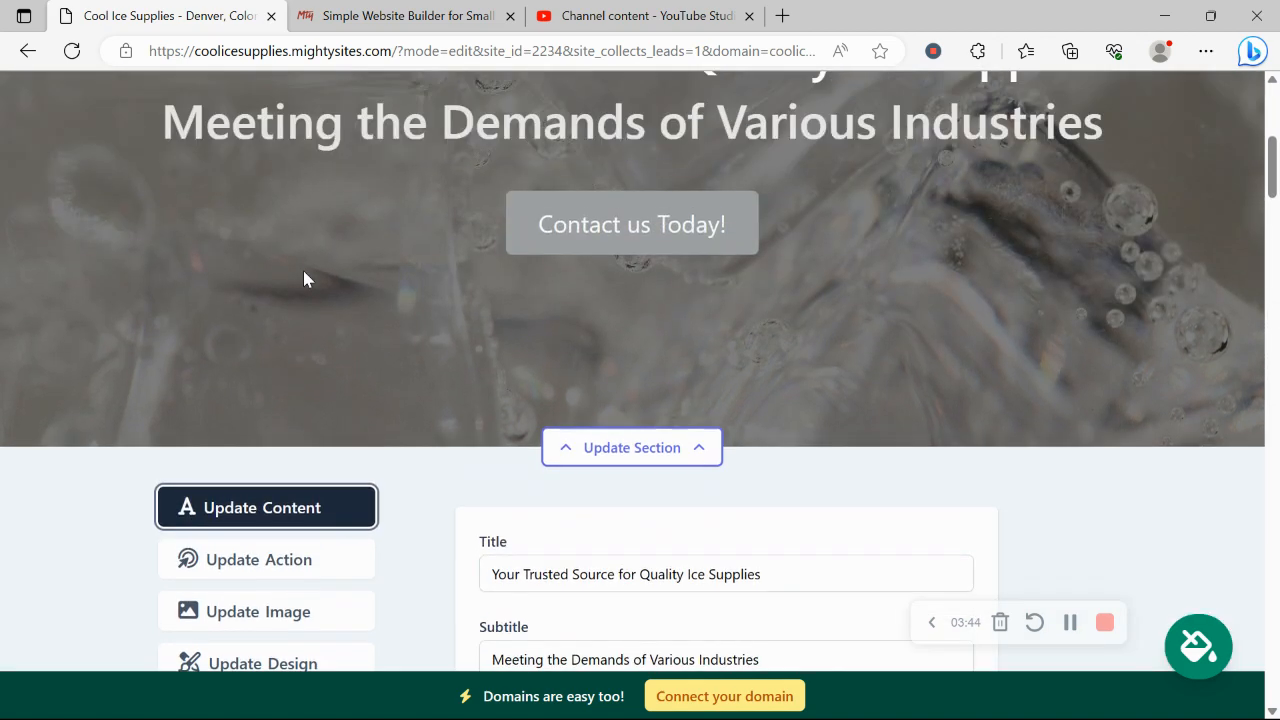
{"action": "scroll", "coordinate": [303, 279], "scroll_direction": "down", "scroll_amount": 5}
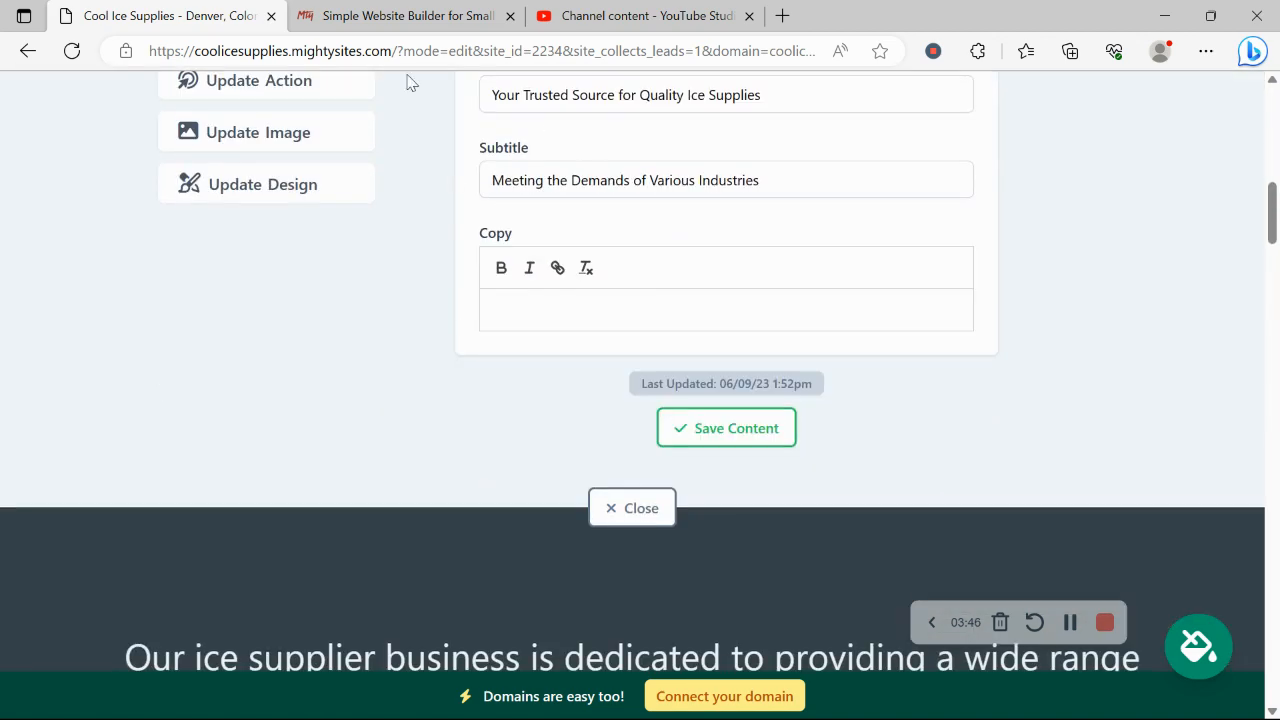
Close the hero editor, review About Us, Products and the contact form, then open Connect your domain
{"action": "left_click", "coordinate": [630, 507]}
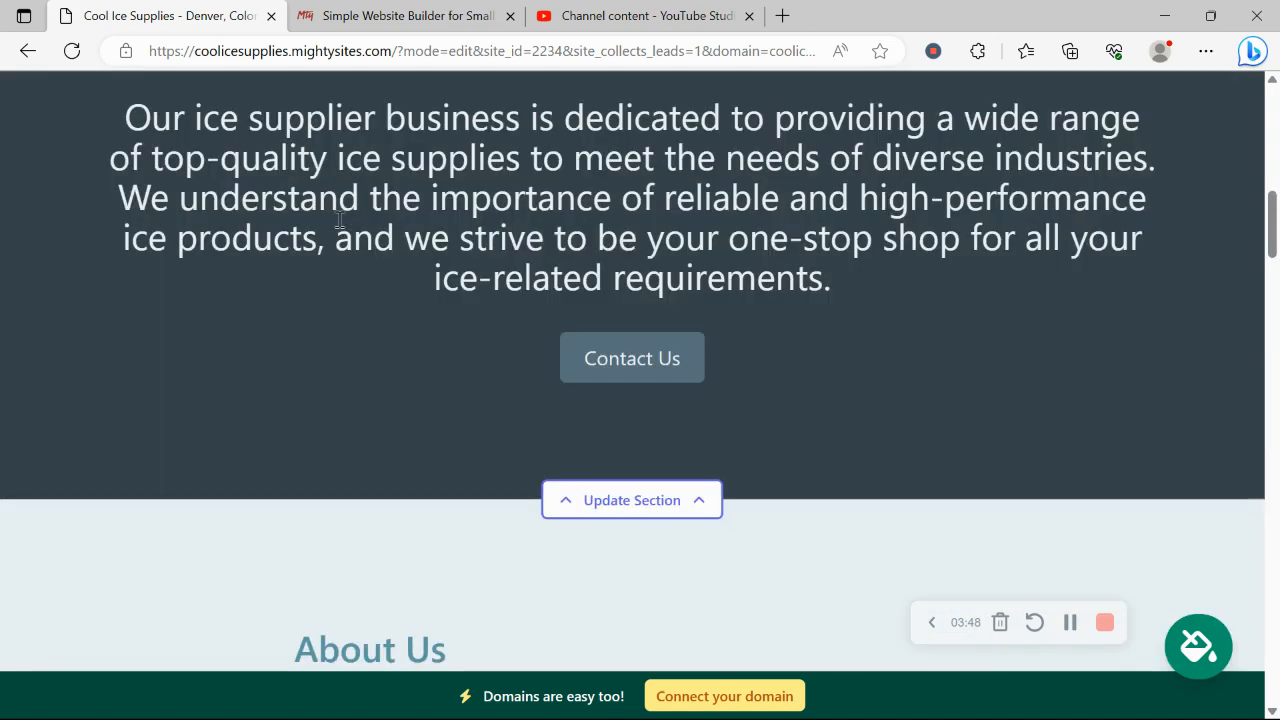
{"action": "scroll", "coordinate": [340, 220], "scroll_direction": "down", "scroll_amount": 6}
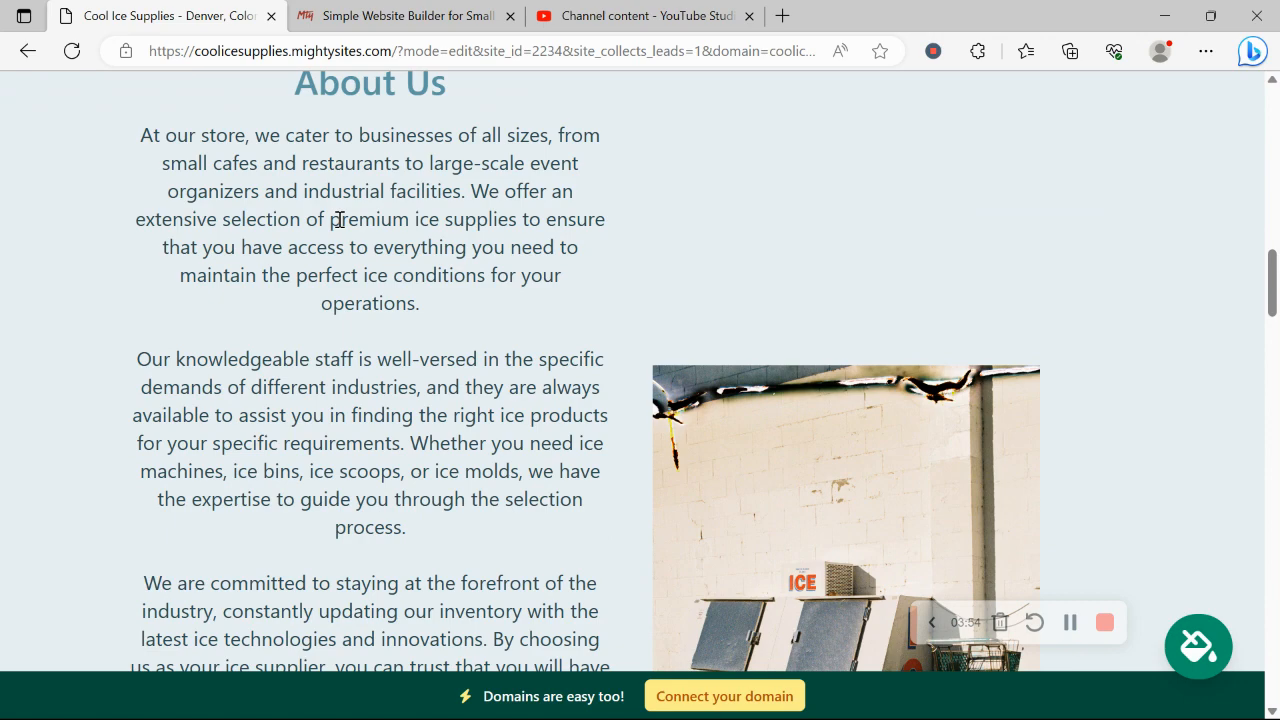
{"action": "scroll", "coordinate": [340, 220], "scroll_direction": "down", "scroll_amount": 7}
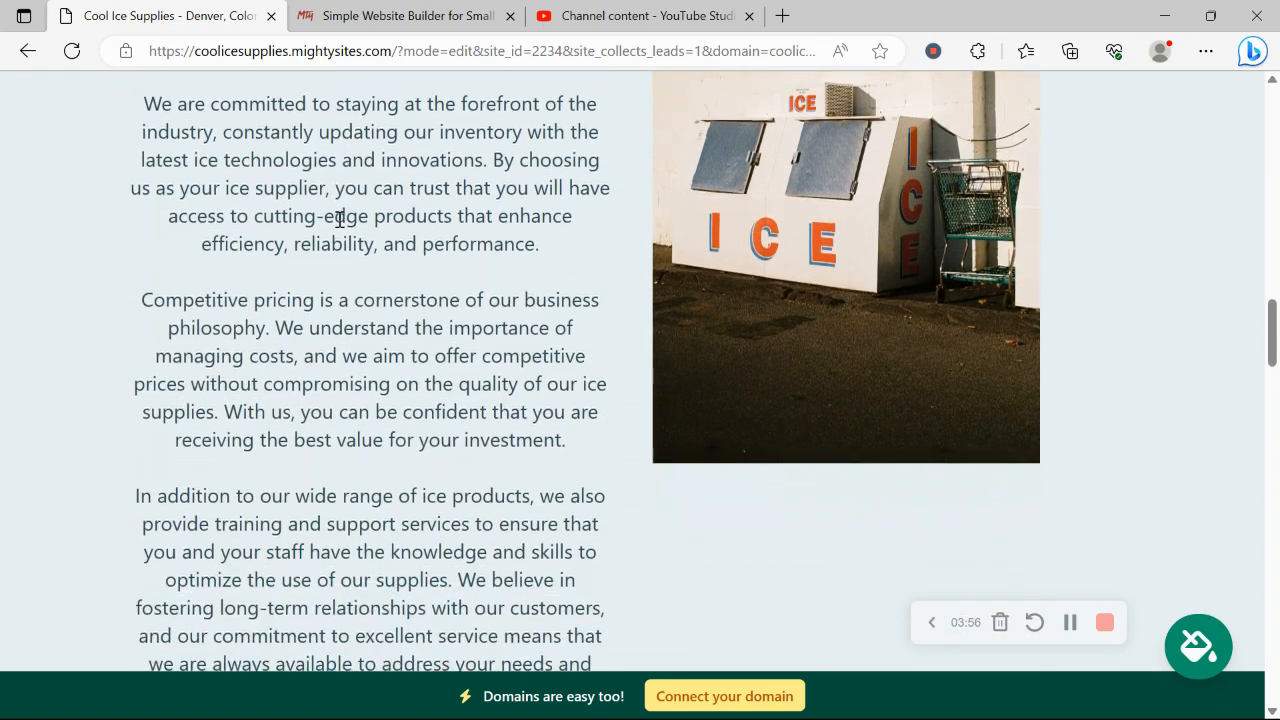
{"action": "scroll", "coordinate": [340, 220], "scroll_direction": "down", "scroll_amount": 8}
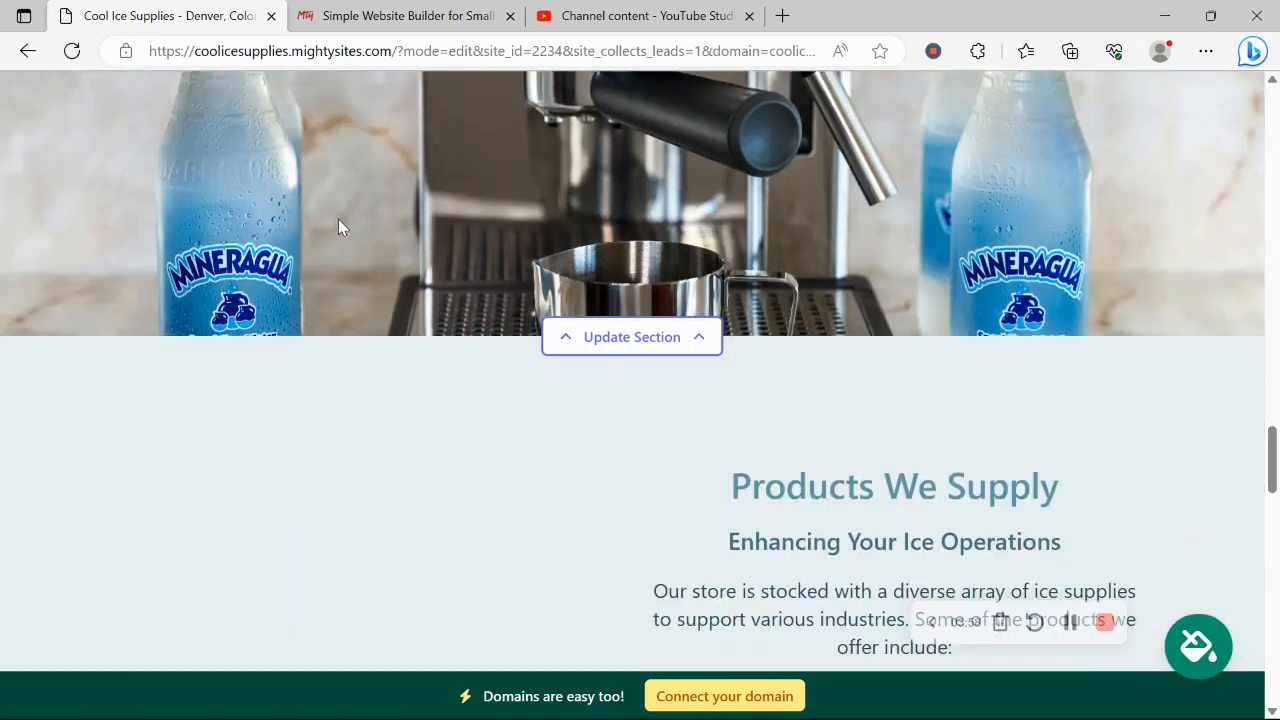
{"action": "scroll", "coordinate": [338, 227], "scroll_direction": "down", "scroll_amount": 10}
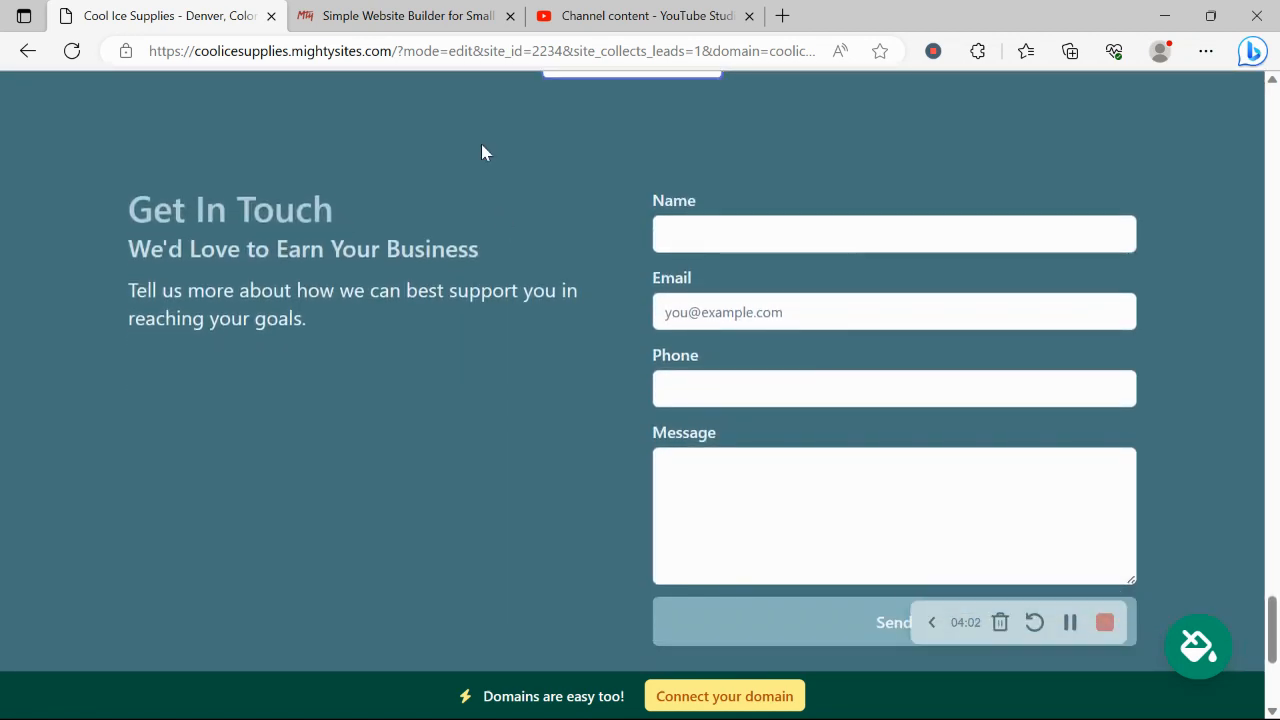
{"action": "scroll", "coordinate": [874, 514], "scroll_direction": "down", "scroll_amount": 2}
{"action": "scroll", "coordinate": [877, 520], "scroll_direction": "up", "scroll_amount": 1}
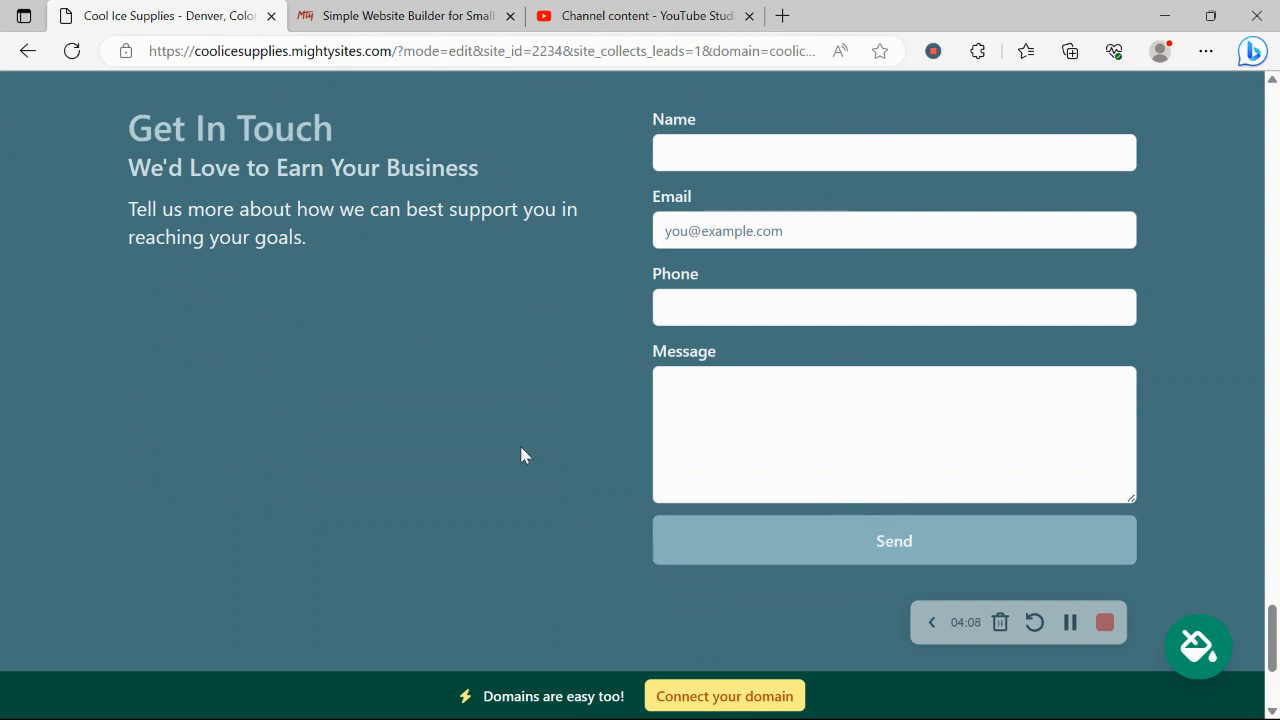
{"action": "scroll", "coordinate": [520, 452], "scroll_direction": "down", "scroll_amount": 3}
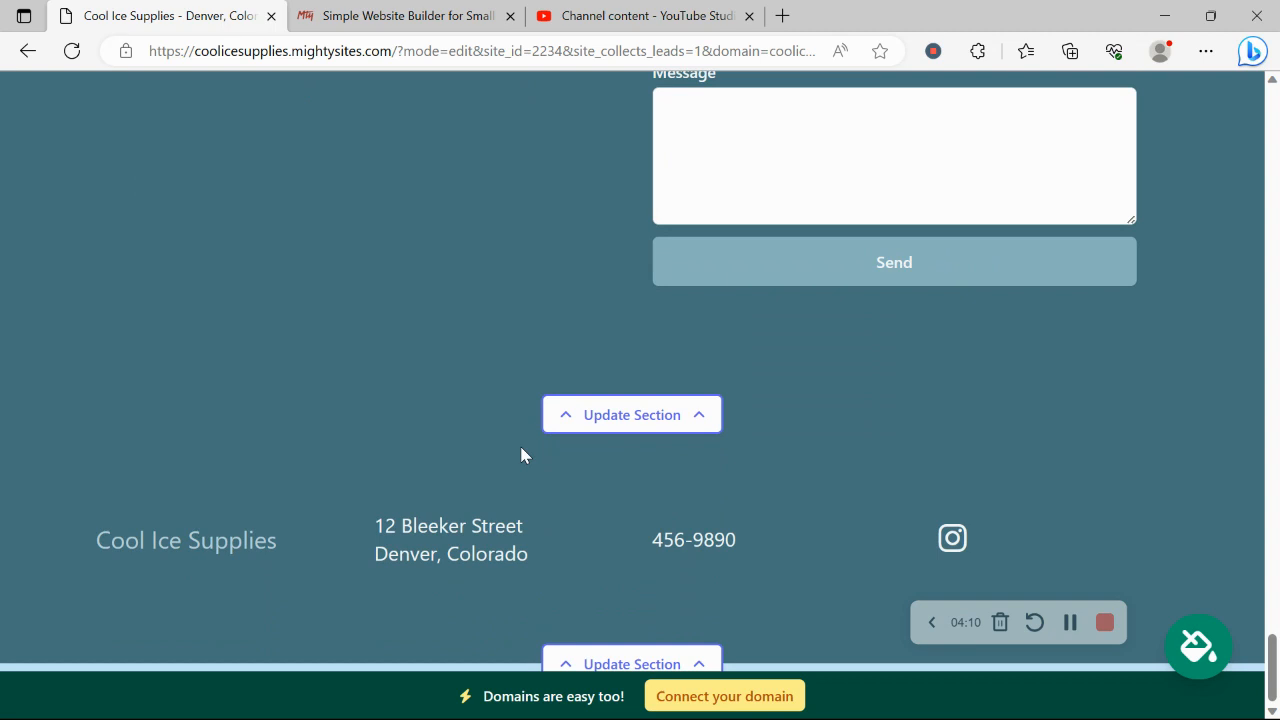
{"action": "scroll", "coordinate": [520, 454], "scroll_direction": "up", "scroll_amount": 3}
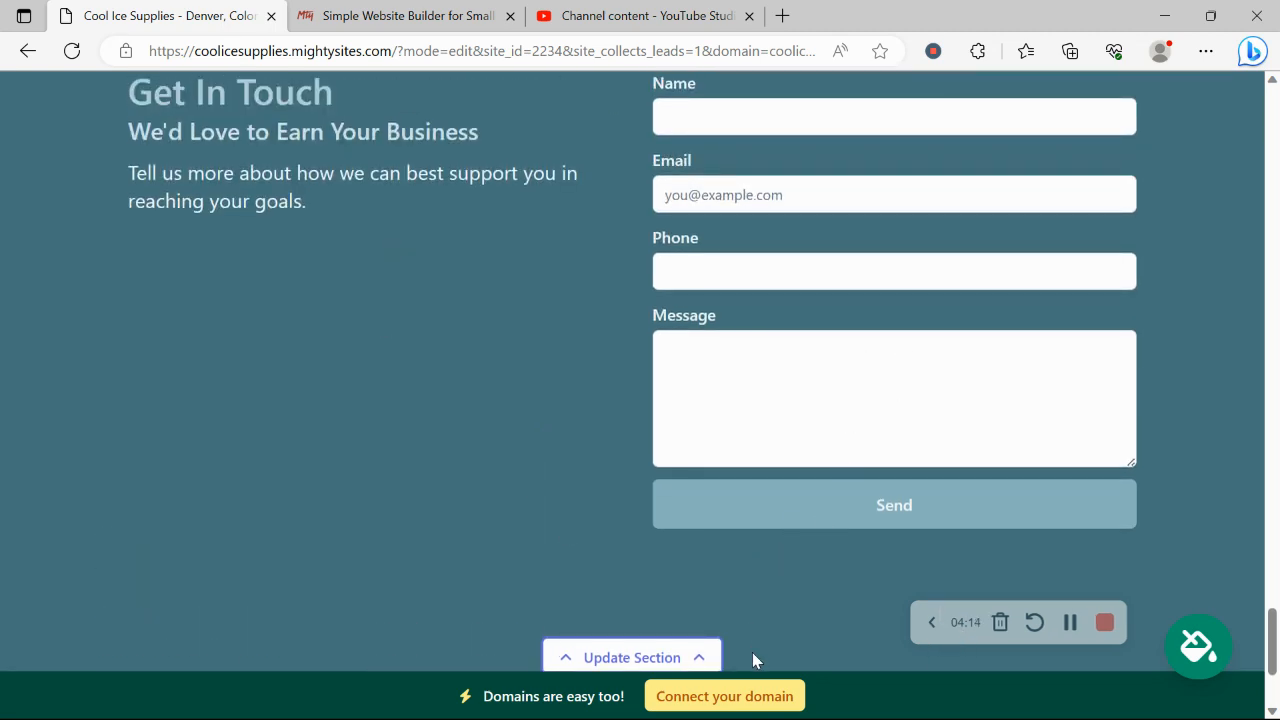
{"action": "left_click", "coordinate": [758, 699]}
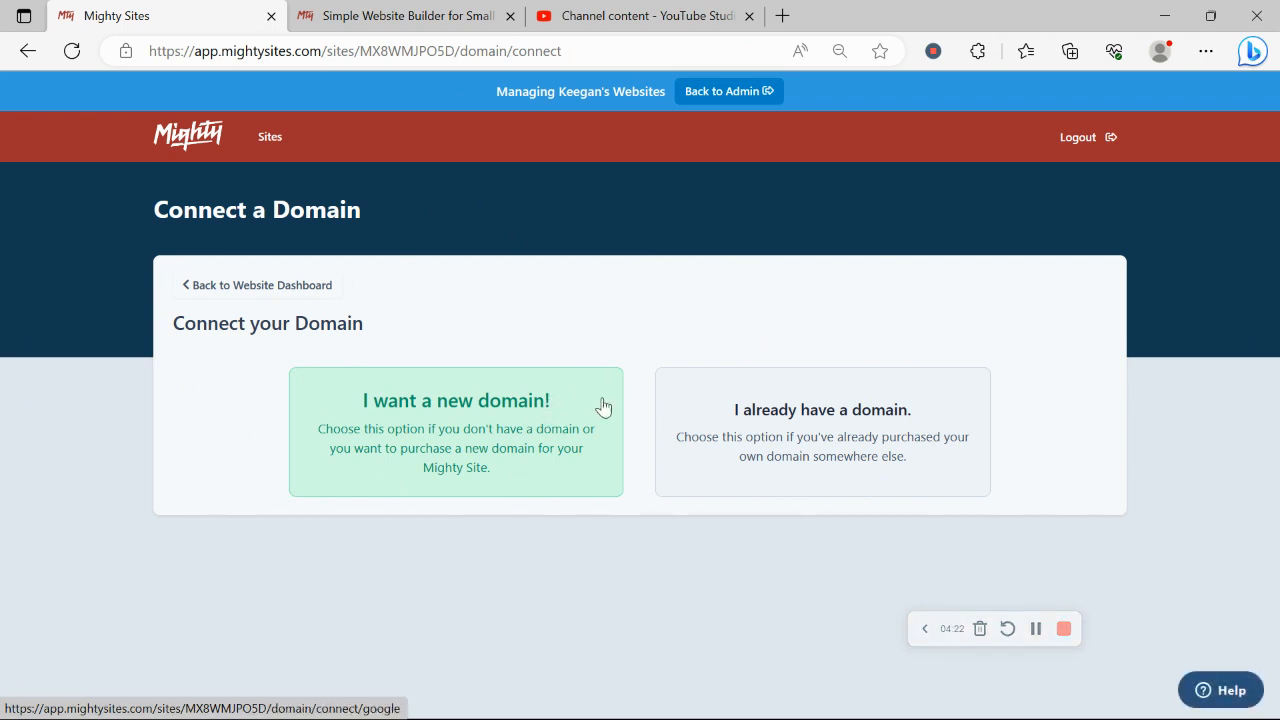
Return to the dashboard and open coolicesupplies.mightysites.com live in a new tab
{"action": "left_click", "coordinate": [297, 290]}
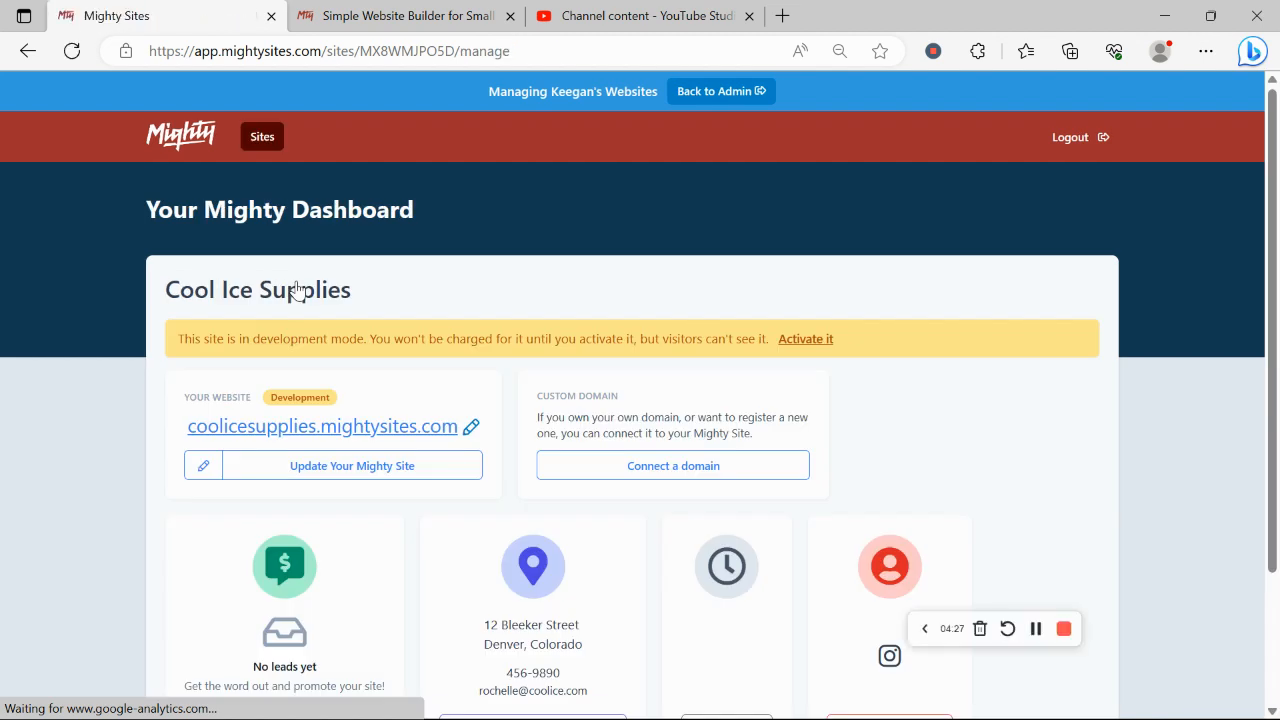
{"action": "scroll", "coordinate": [297, 290], "scroll_direction": "down", "scroll_amount": 1}
{"action": "scroll", "coordinate": [297, 290], "scroll_direction": "down", "scroll_amount": 1}
{"action": "scroll", "coordinate": [297, 290], "scroll_direction": "up", "scroll_amount": 1}
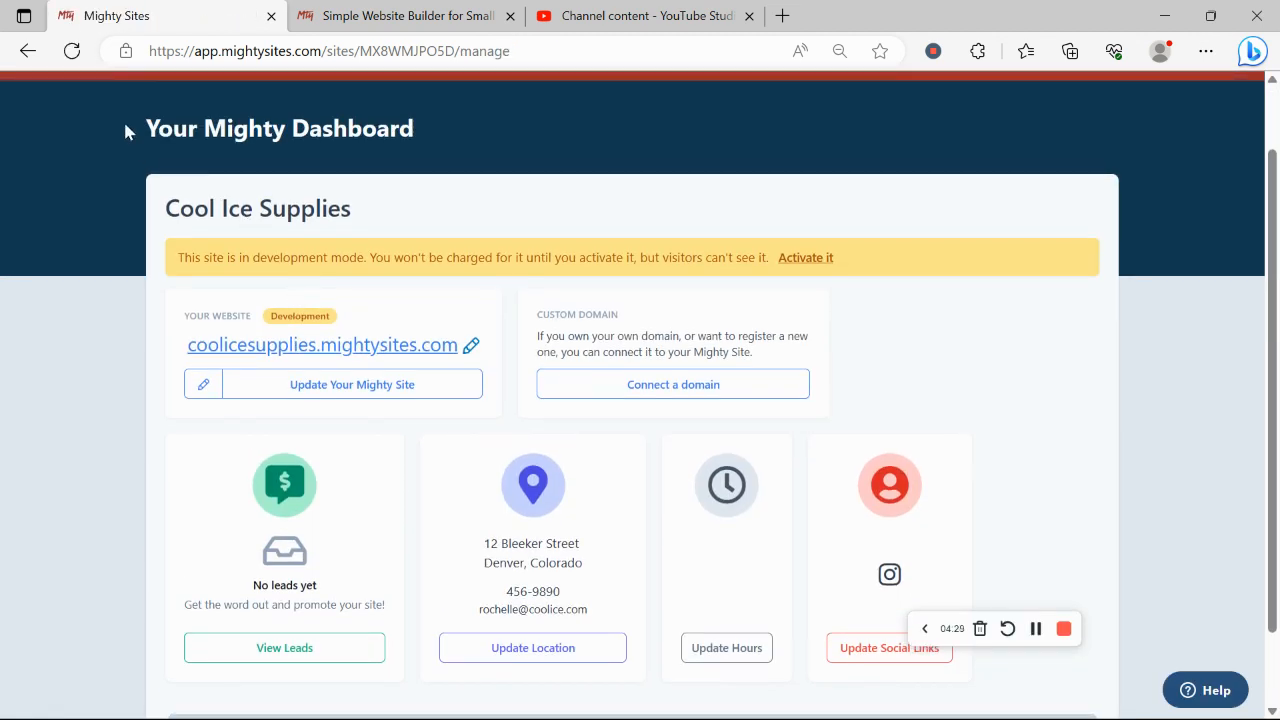
{"action": "left_click_drag", "start_coordinate": [125, 131], "coordinate": [416, 130]}
{"action": "left_click", "coordinate": [17, 500]}
{"action": "scroll", "coordinate": [17, 500], "scroll_direction": "down", "scroll_amount": 1}
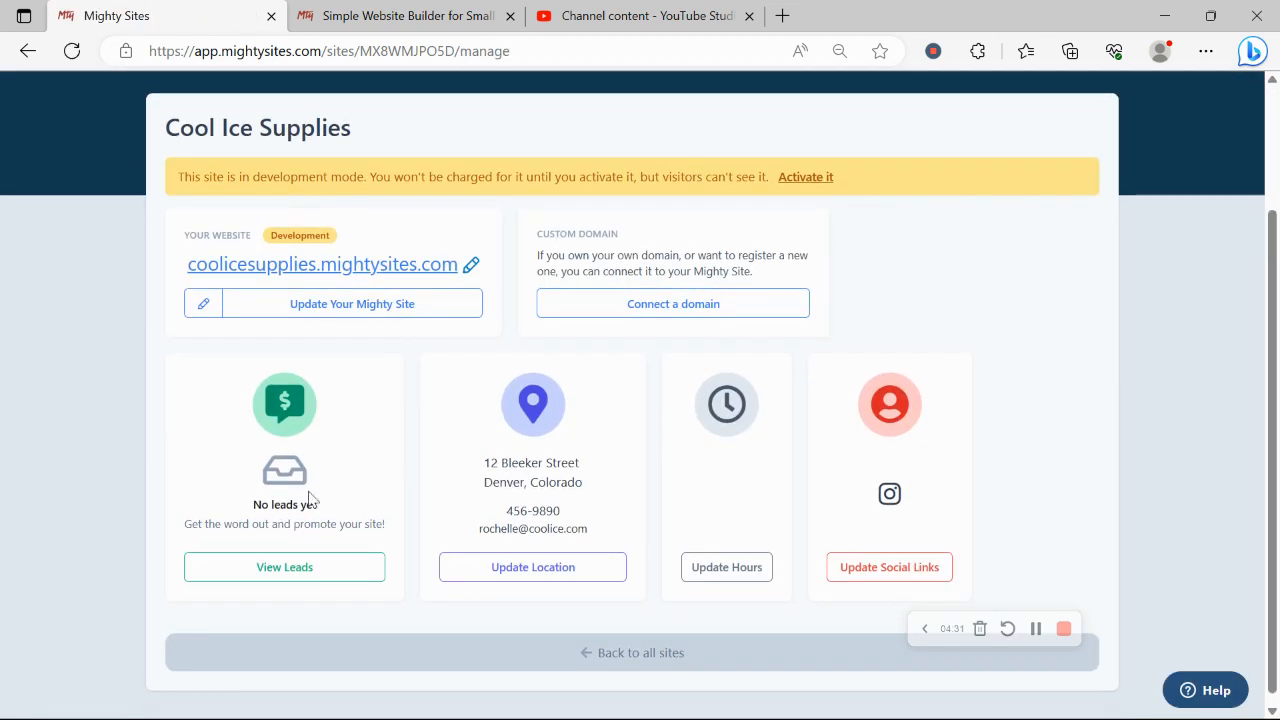
{"action": "left_click", "coordinate": [380, 268]}
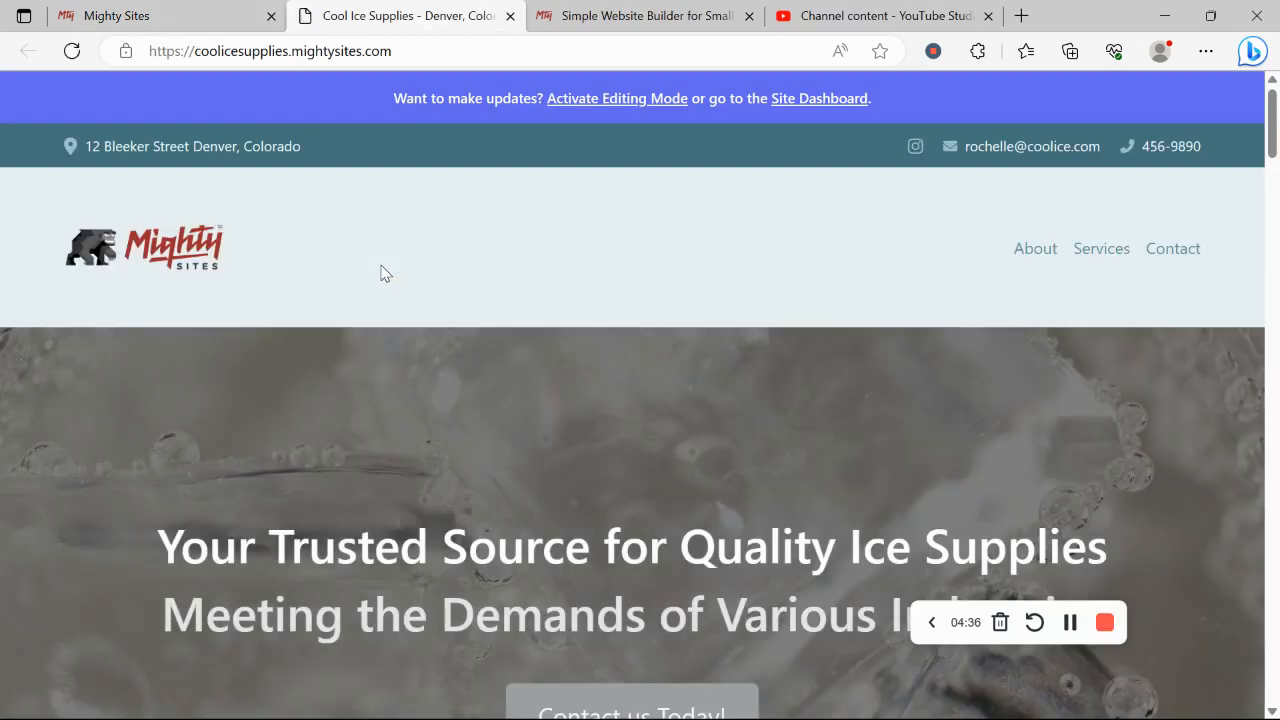
{"action": "scroll", "coordinate": [381, 273], "scroll_direction": "down", "scroll_amount": 6}
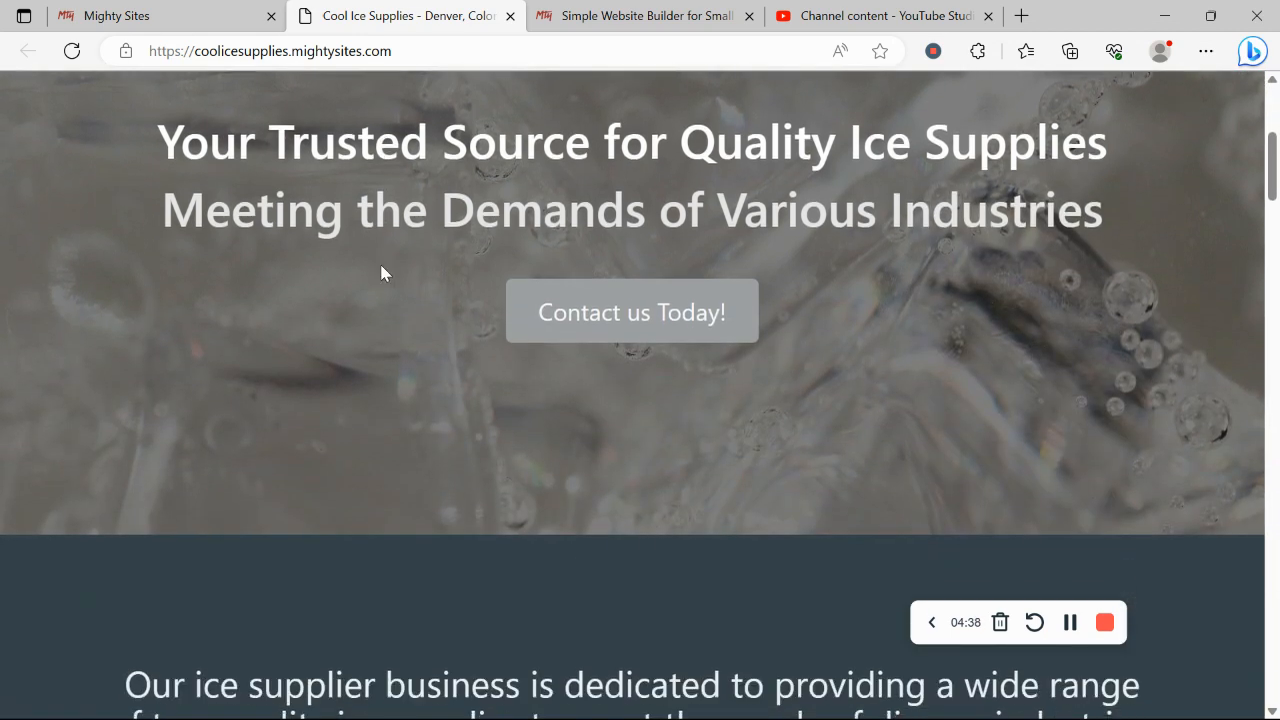